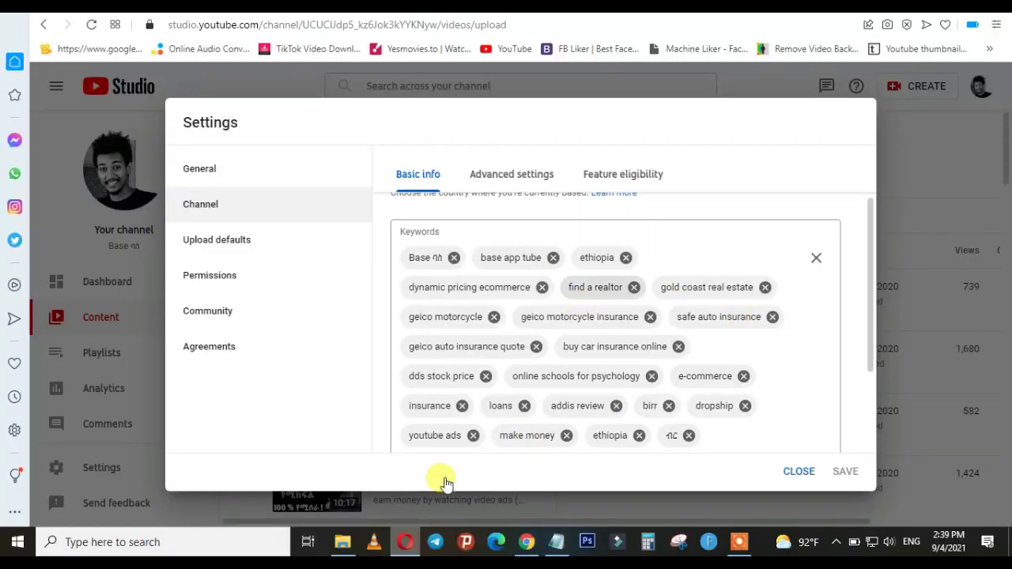
Step: Switch to Chrome and create a YouTube channel named "base app22" under the signed-in account
click(526, 545)
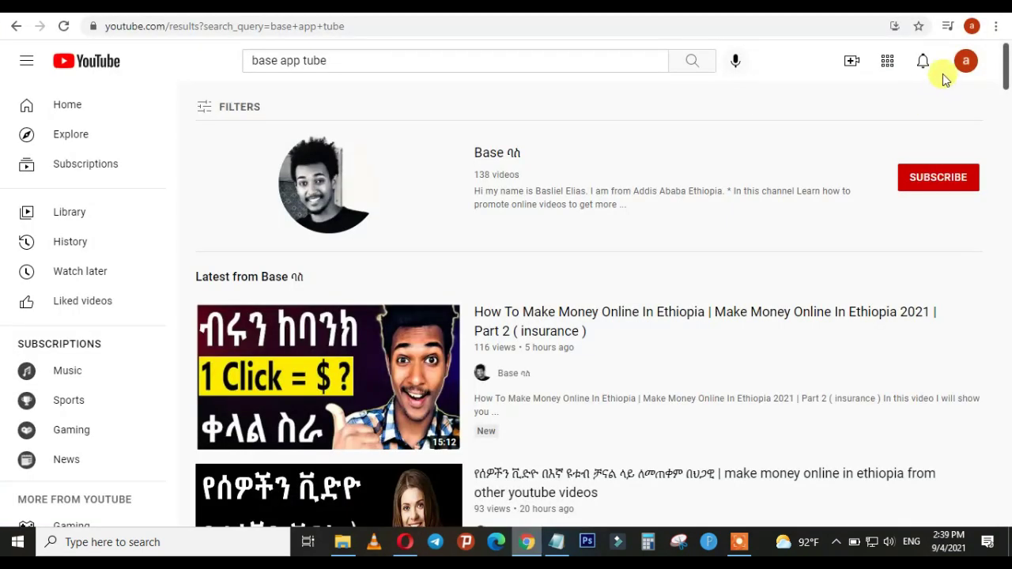
click(965, 60)
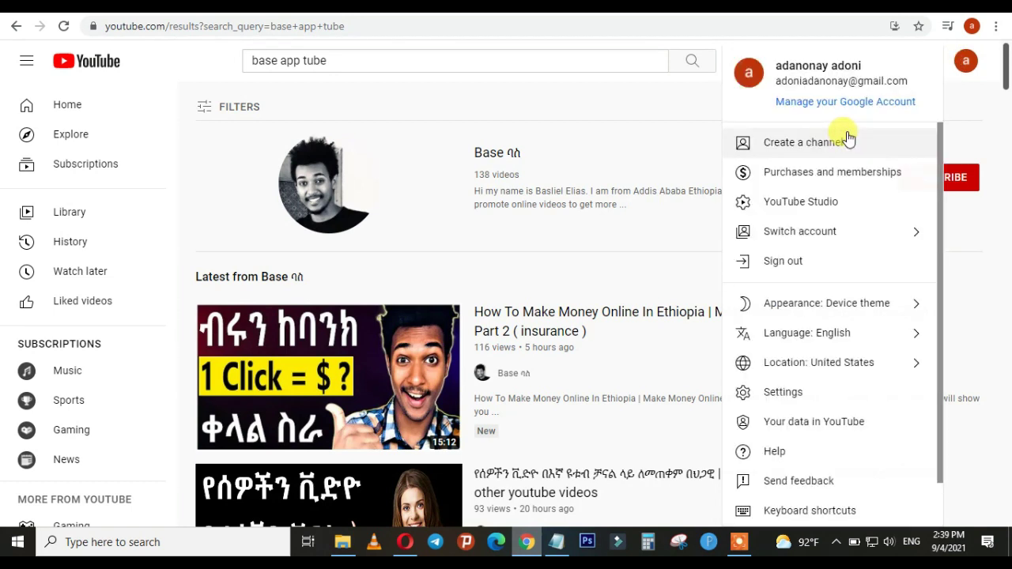
click(800, 147)
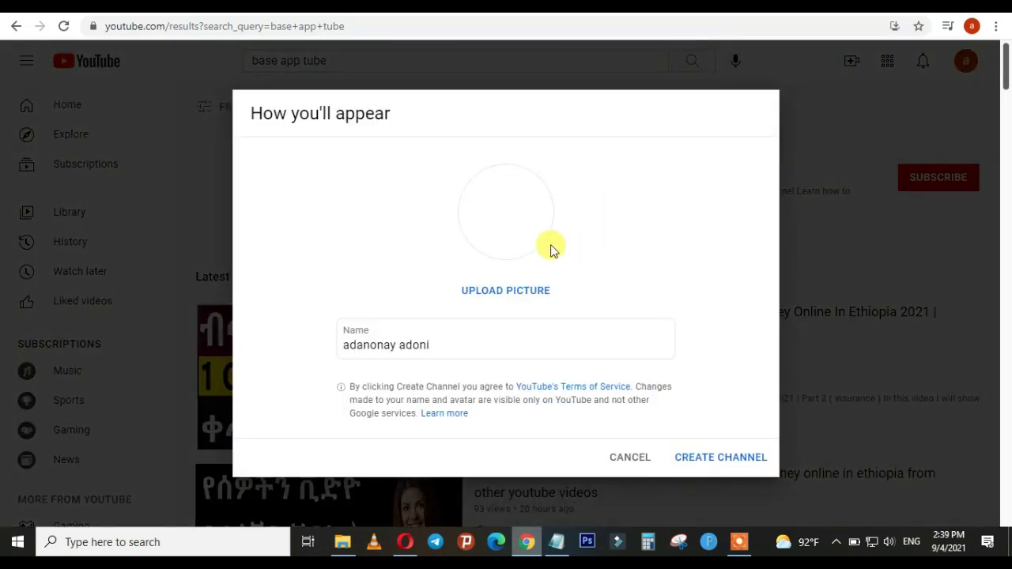
click(443, 341)
drag(444, 342, 226, 389)
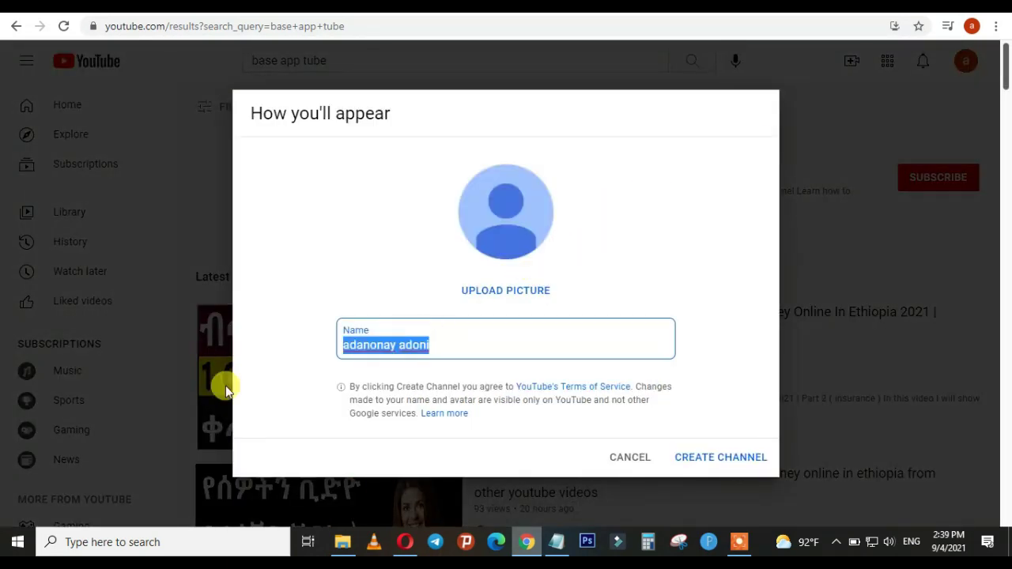
text(base app22)
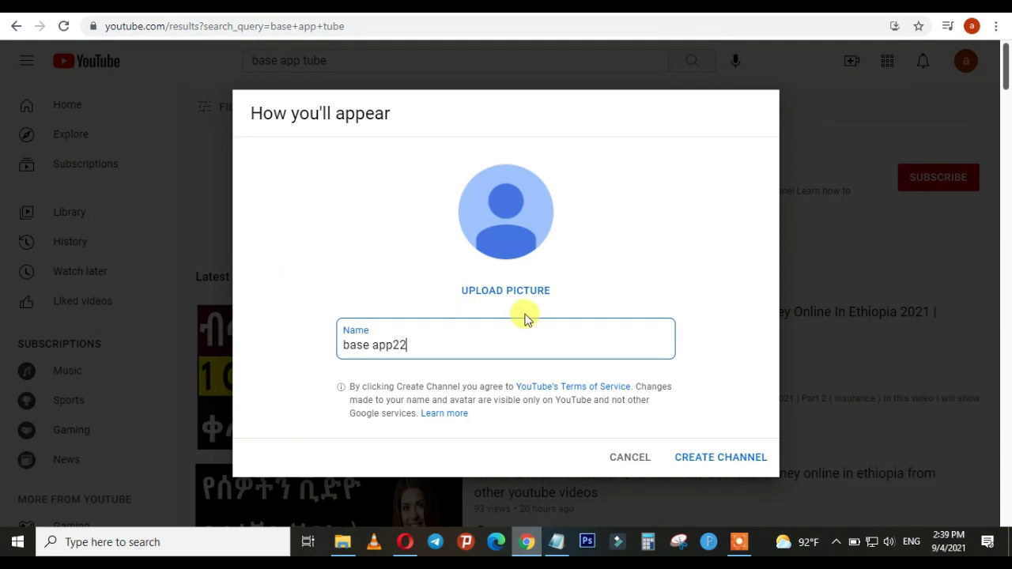
click(724, 458)
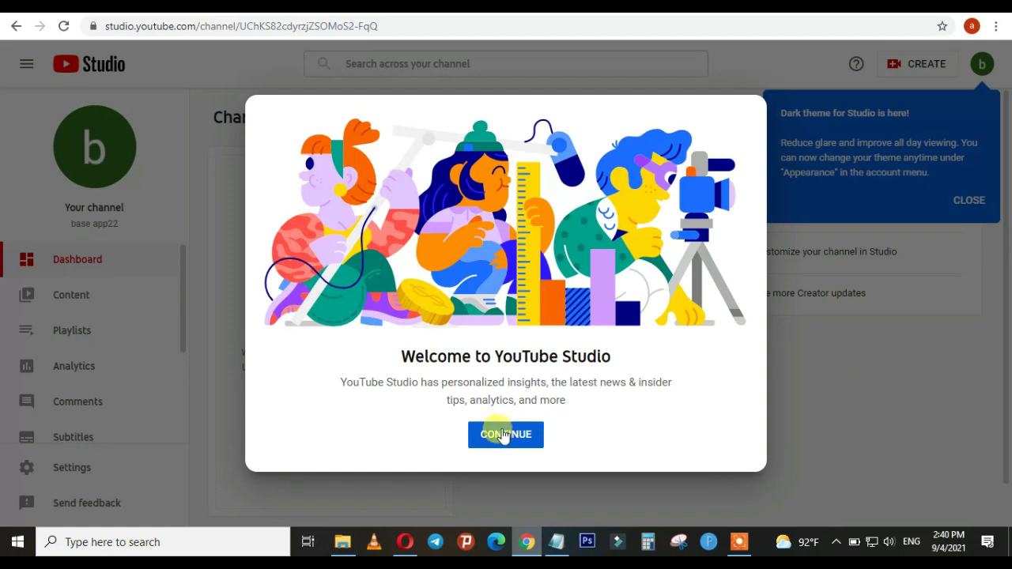
Step: Dismiss the Studio welcome message and dark theme notice, and copy the channel name "base app22" from the account details
click(806, 393)
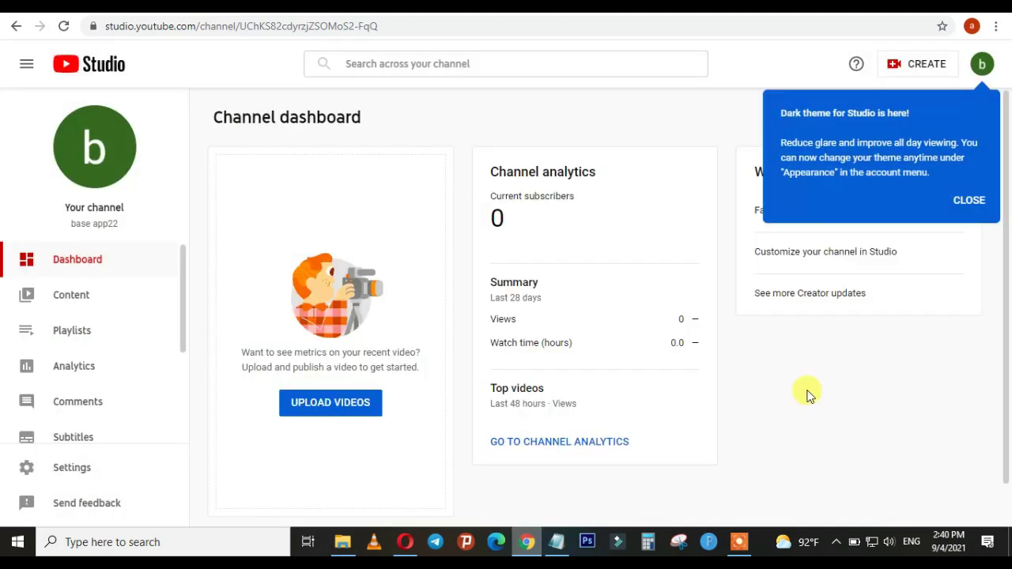
click(968, 199)
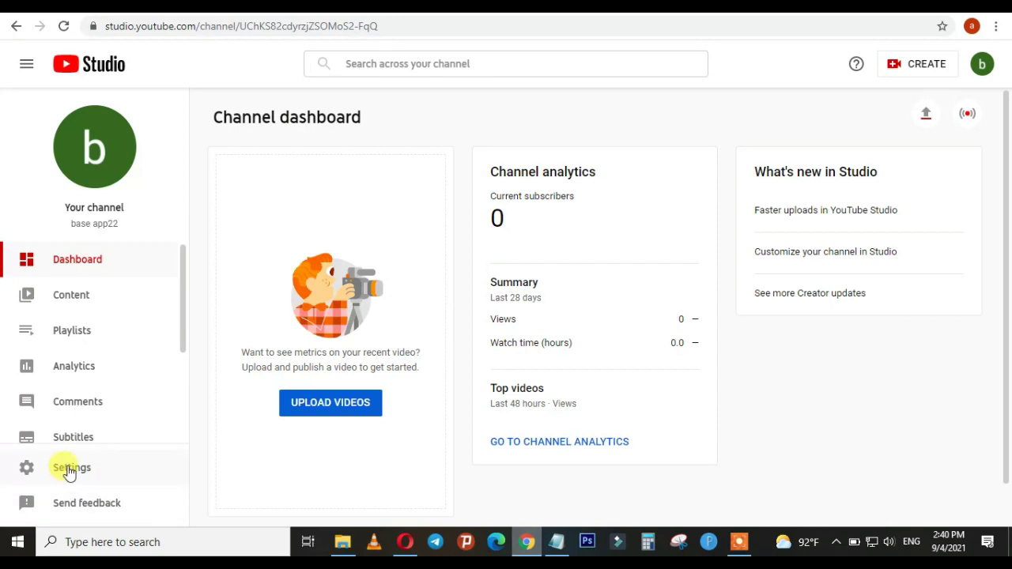
click(983, 65)
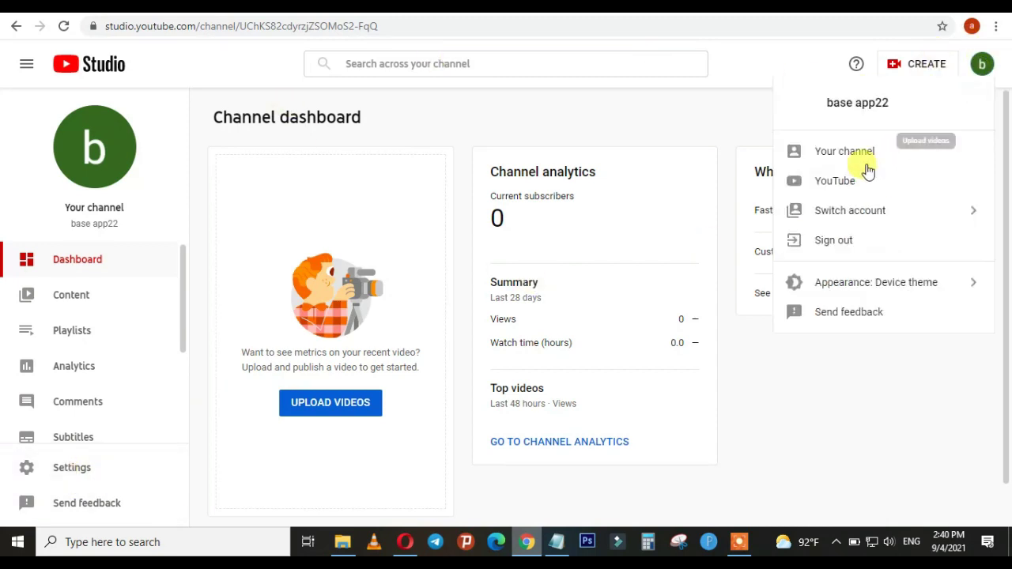
drag(828, 102, 888, 107)
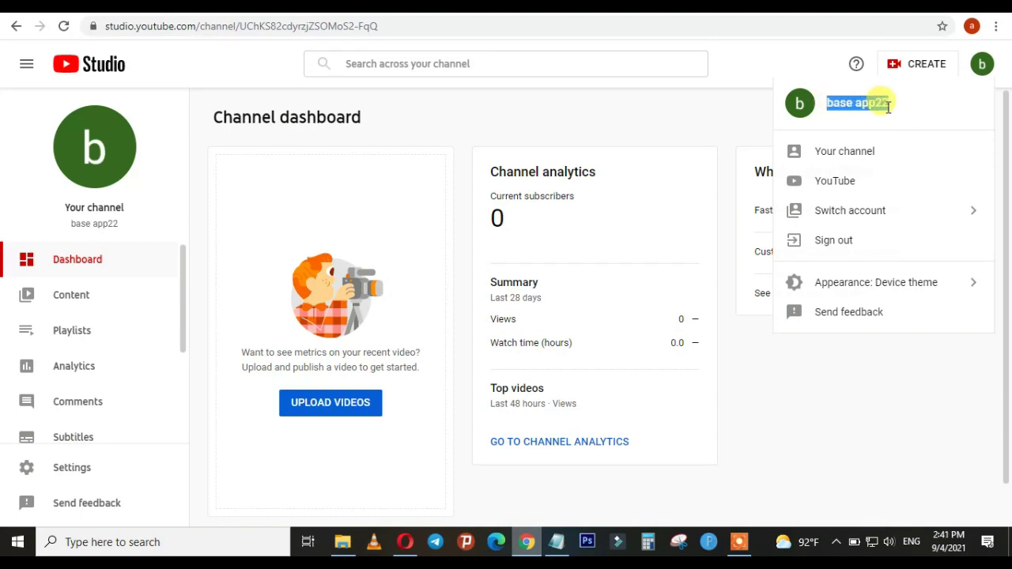
right_click(888, 107)
click(847, 118)
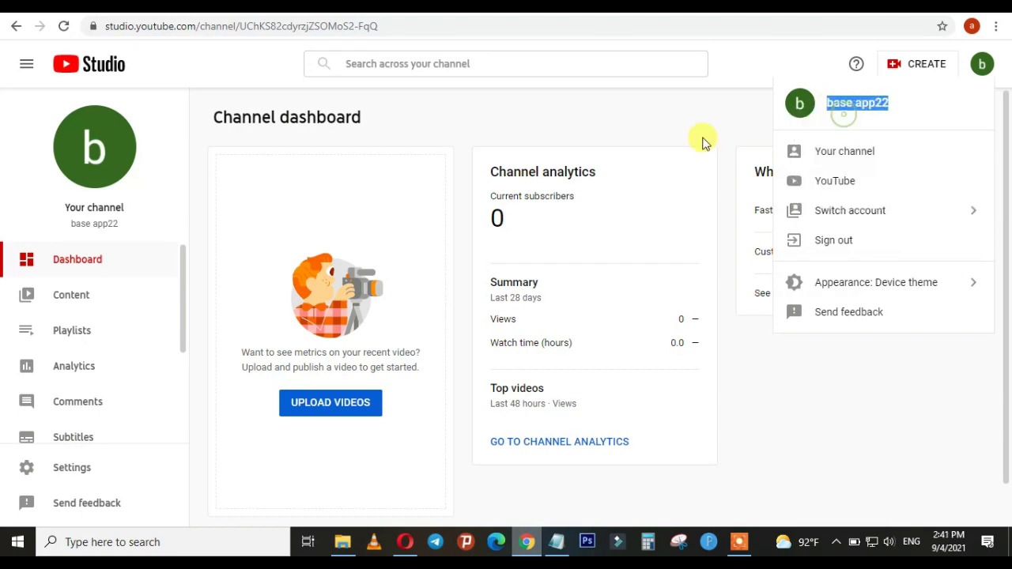
click(477, 141)
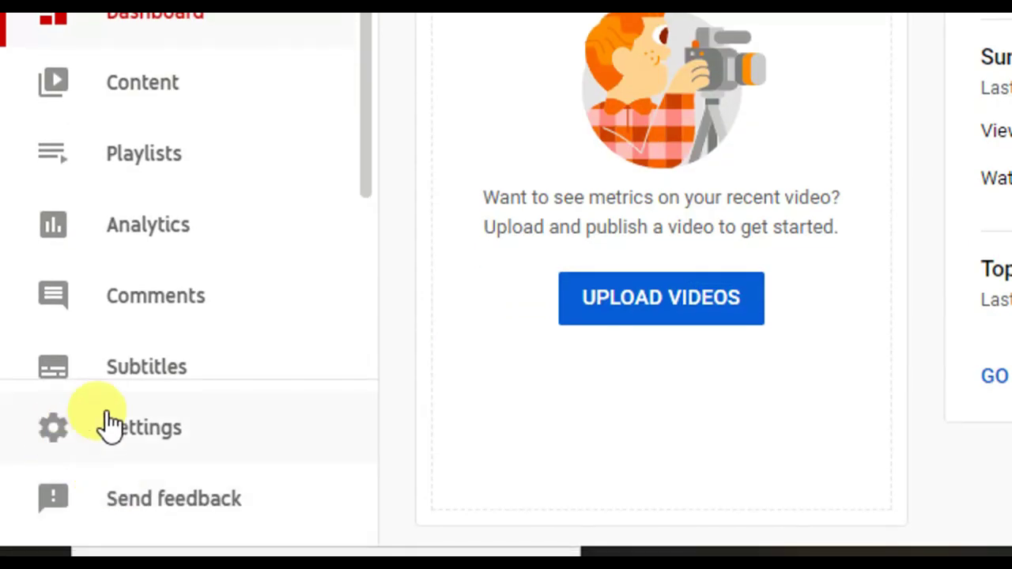
Step: Open the basic info settings of the base app22 channel
click(122, 426)
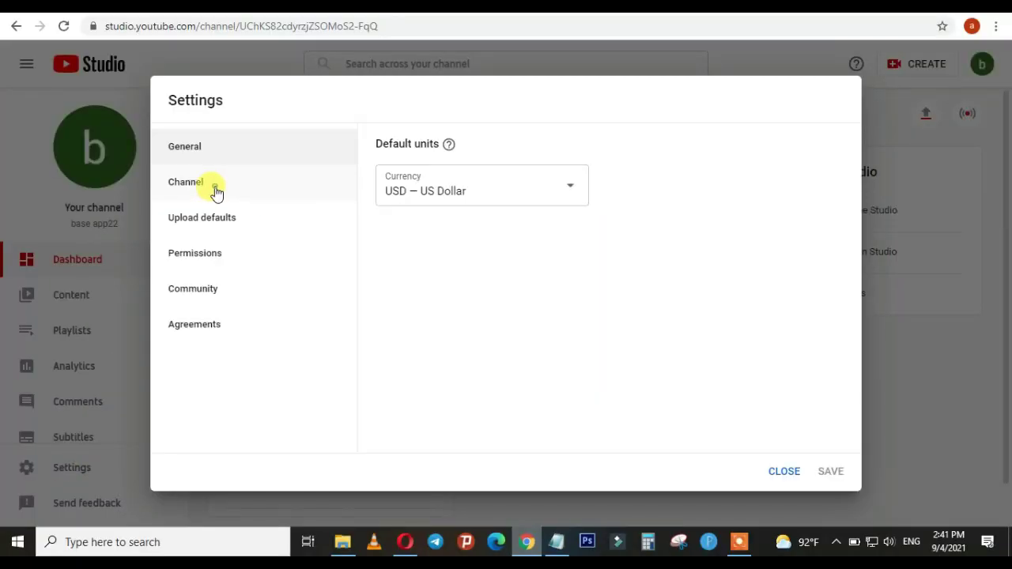
click(215, 192)
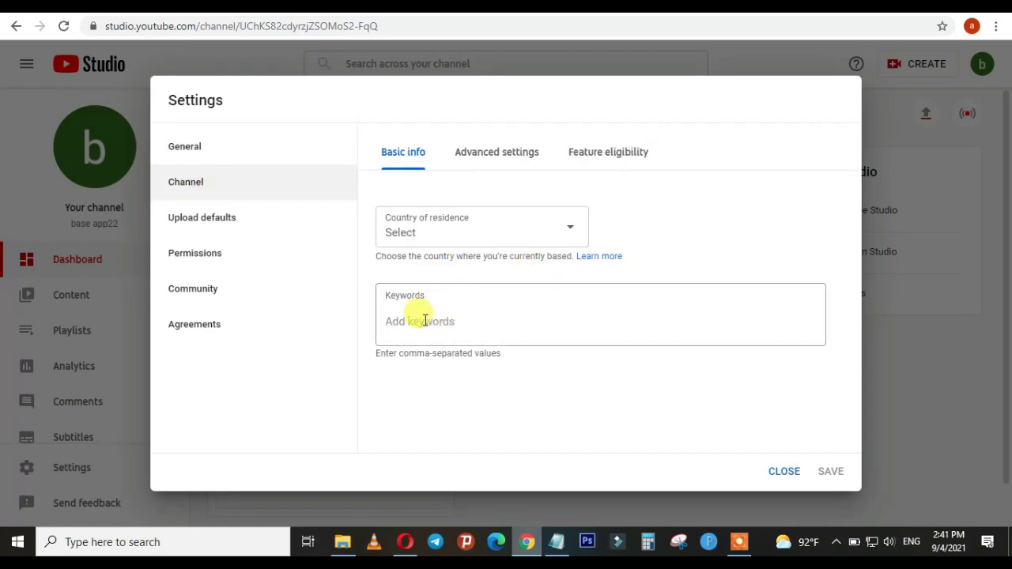
click(425, 319)
key(ctrl+v)
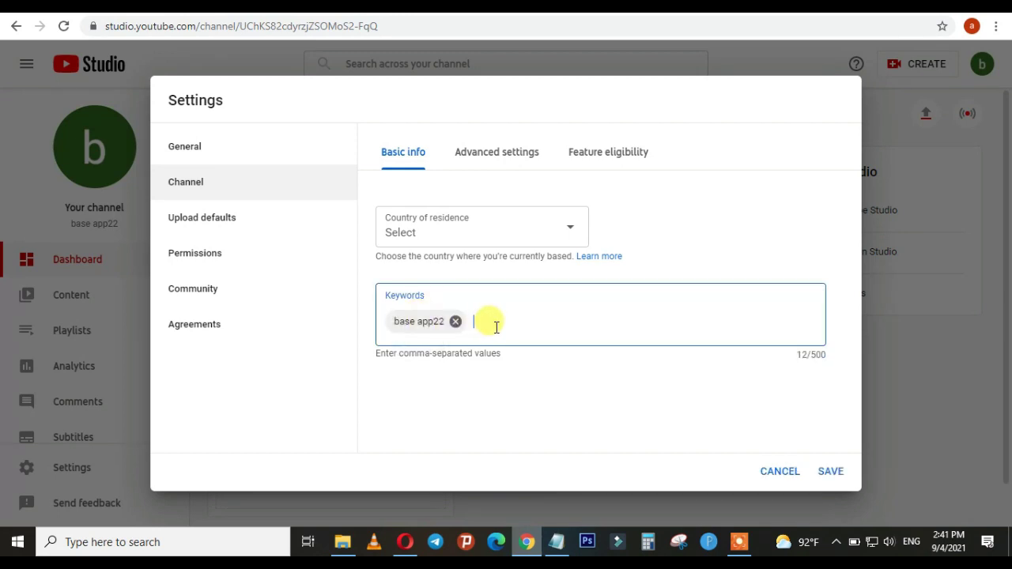
text(ba)
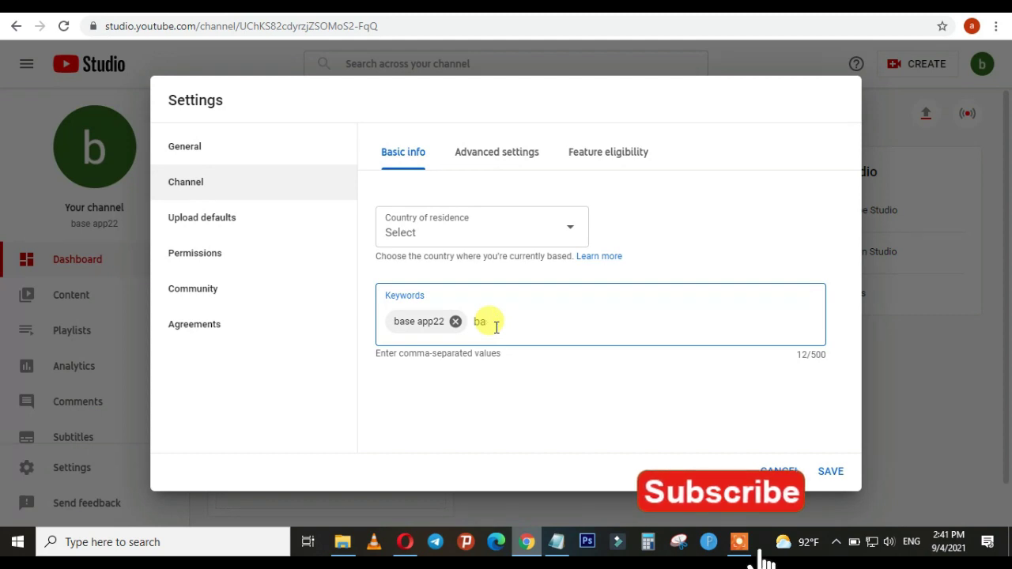
key(BackSpace)
key(BackSpace)
key(BackSpace)
key(BackSpace)
key(BackSpace)
key(BackSpace)
key(BackSpace)
key(BackSpace)
key(BackSpace)
key(BackSpace)
key(BackSpace)
key(BackSpace)
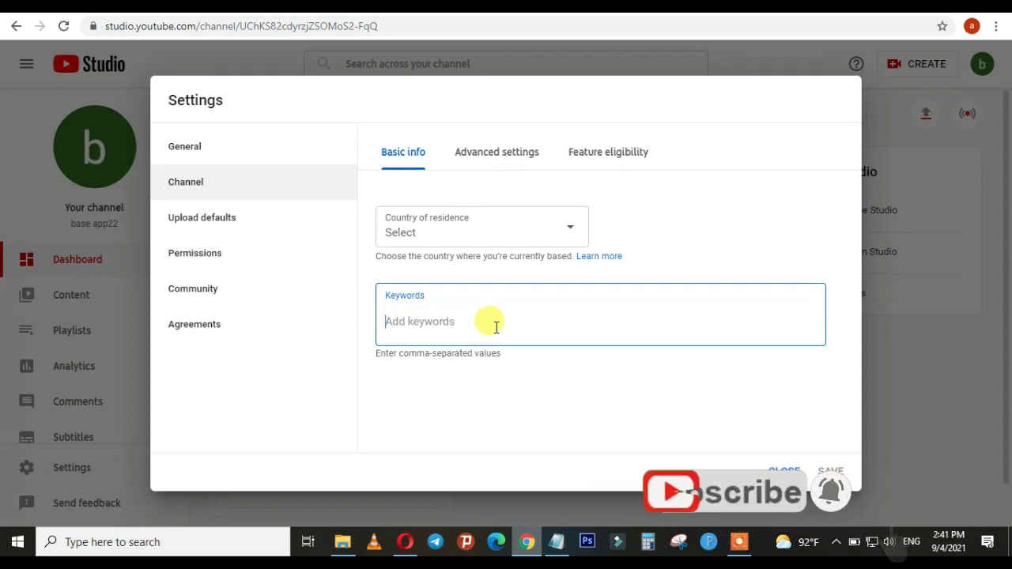
Step: Add the channel keywords "baseapp22", "base app22" and "base22"
text(b)
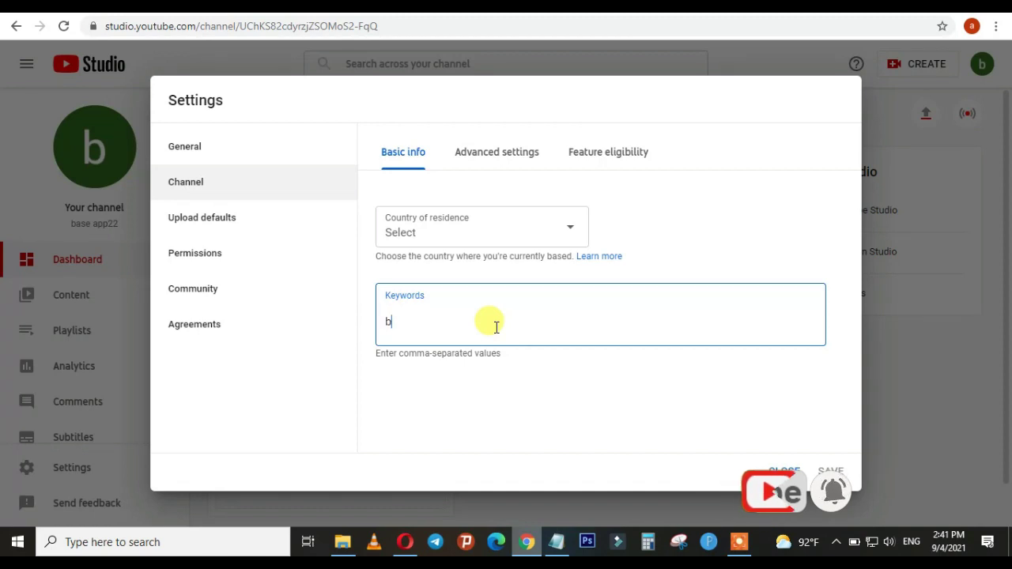
text(aseapp)
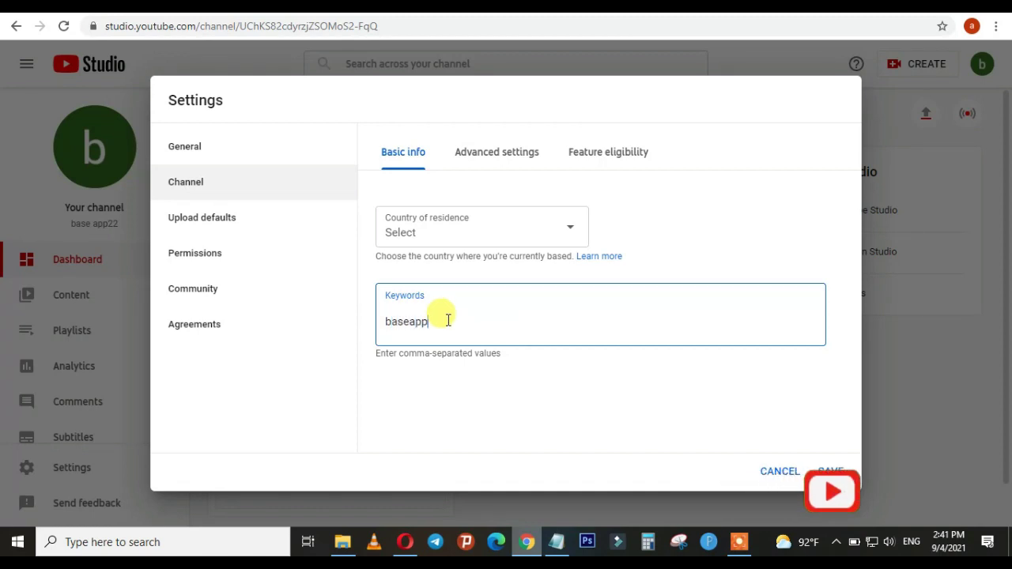
text(22)
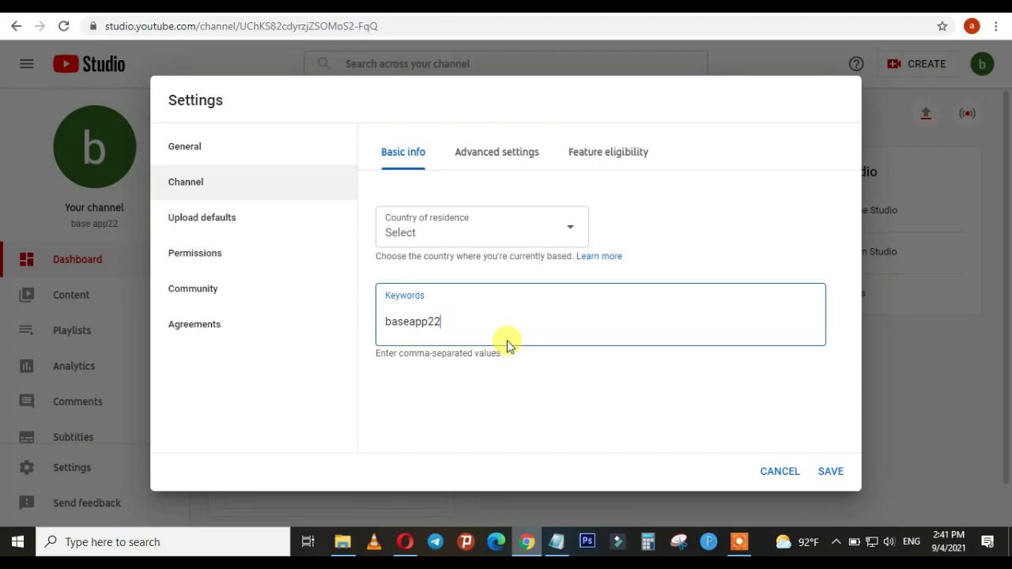
text(,)
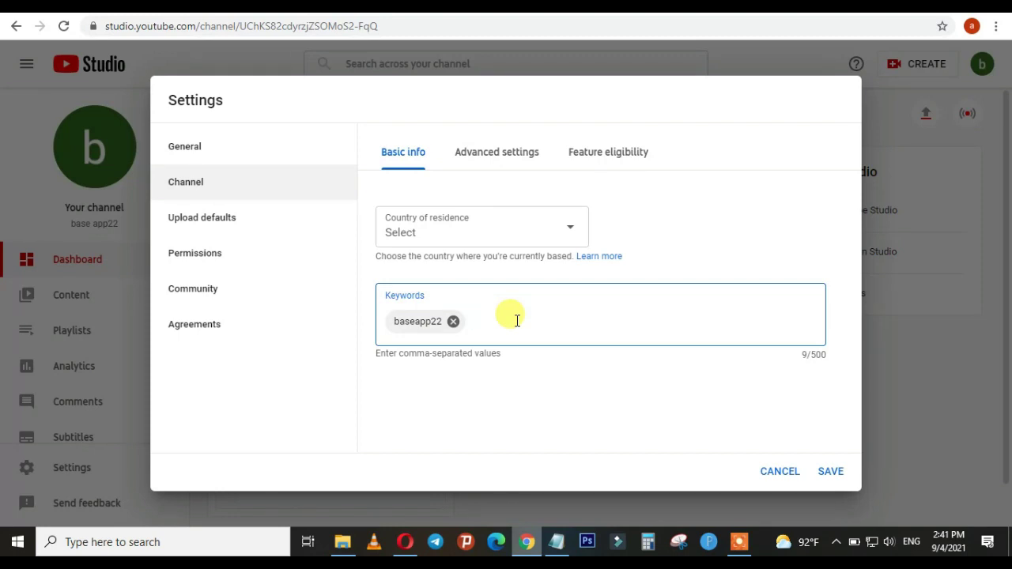
key(ctrl+v)
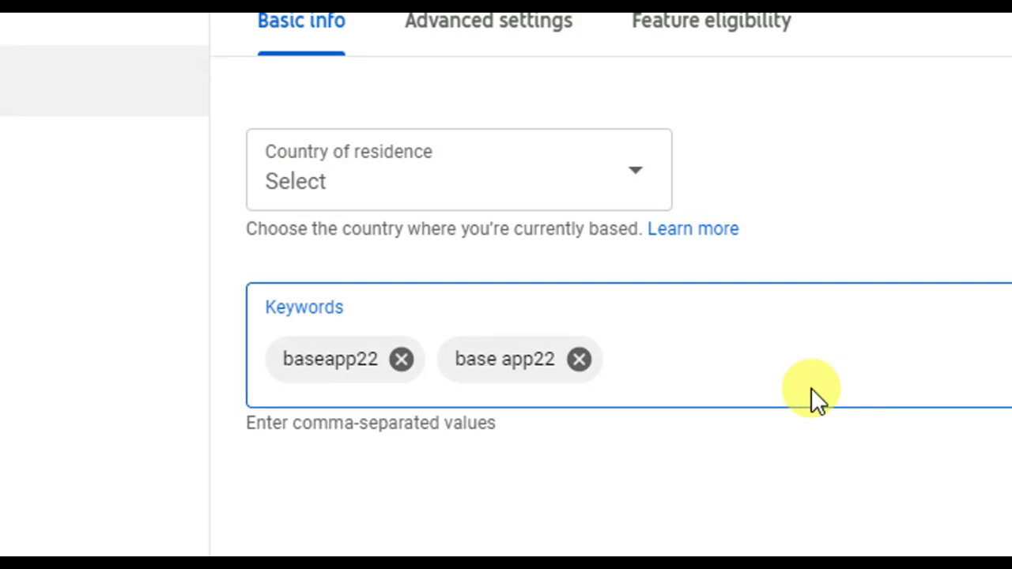
text(base)
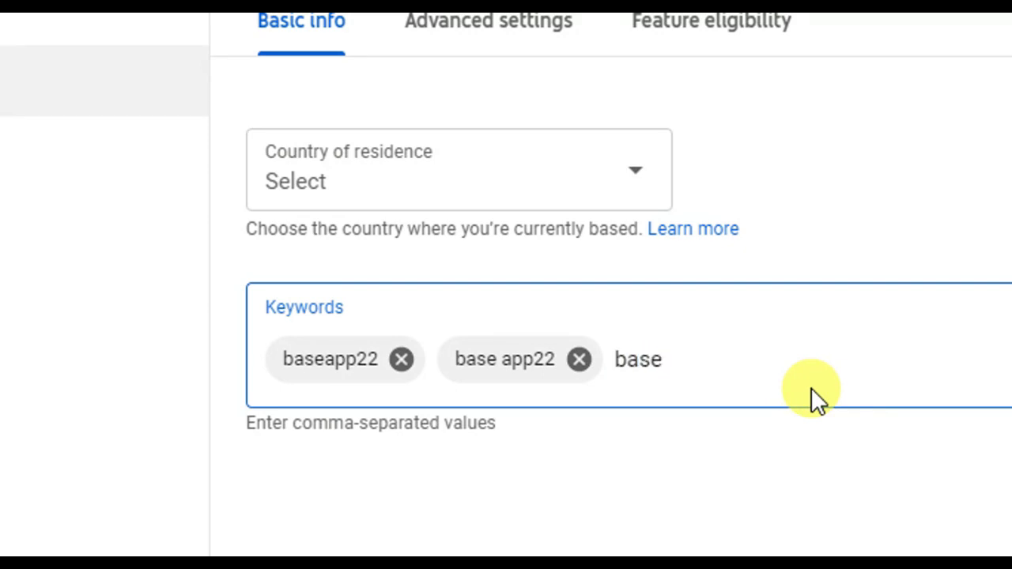
text(22)
key(Return)
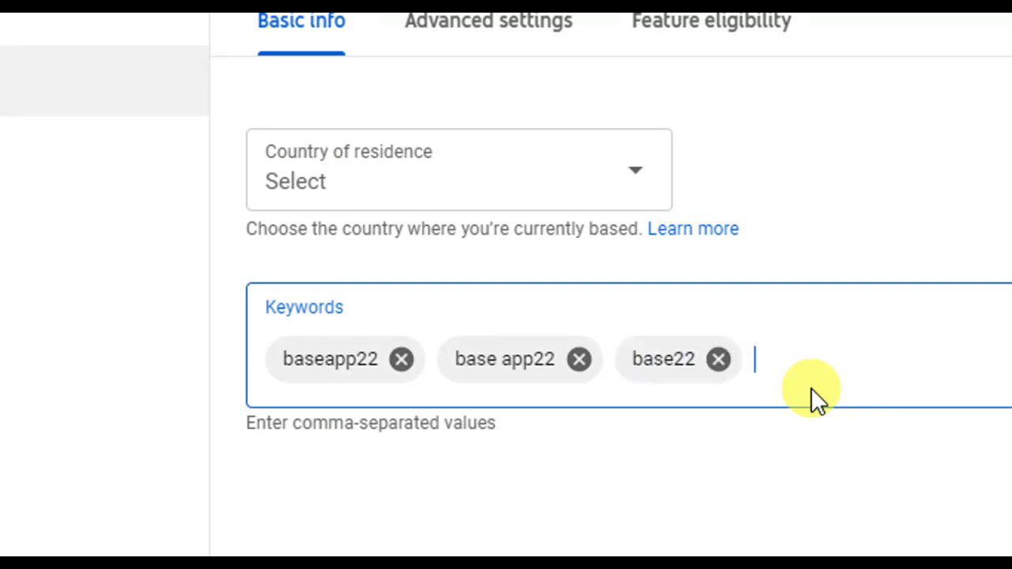
Step: Add "basebase22" and "ethiopia" to the channel keywords
click(827, 380)
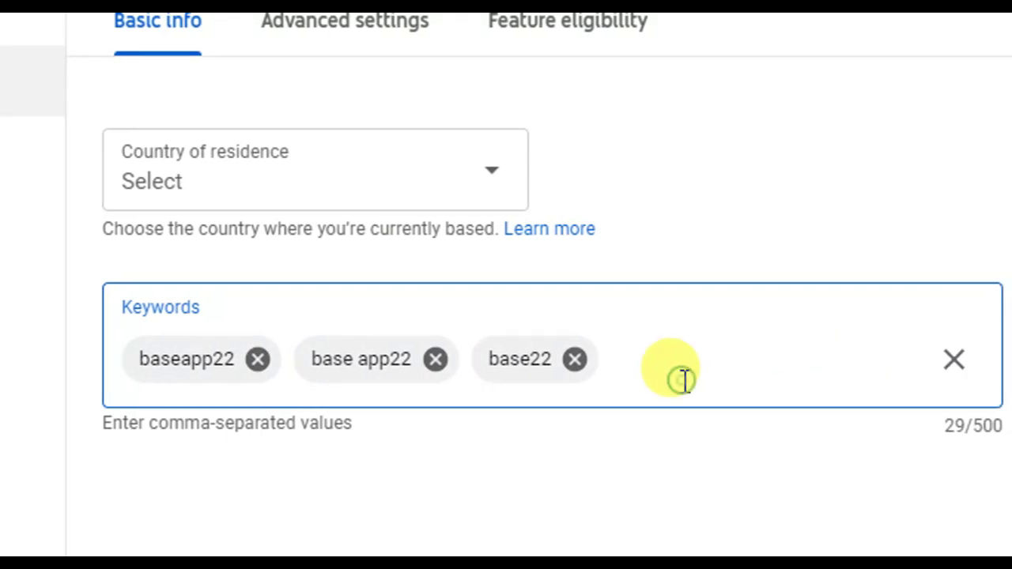
text(base)
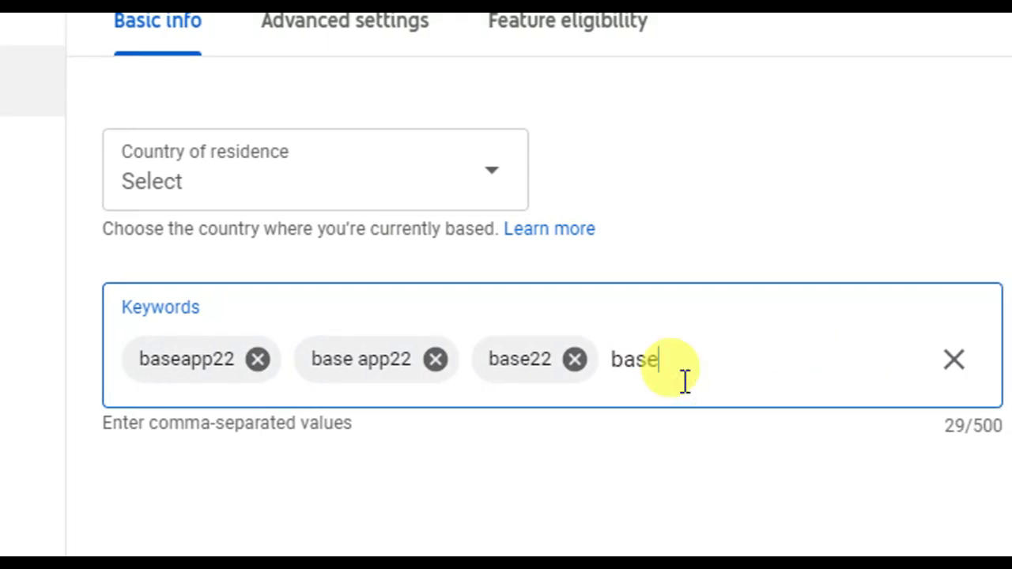
text(base)
text(22)
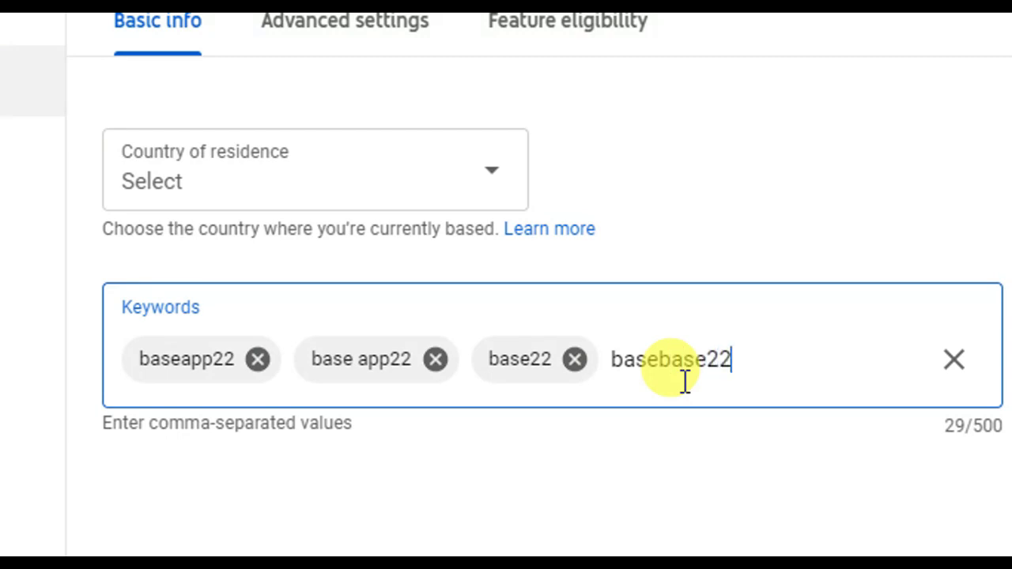
key(Return)
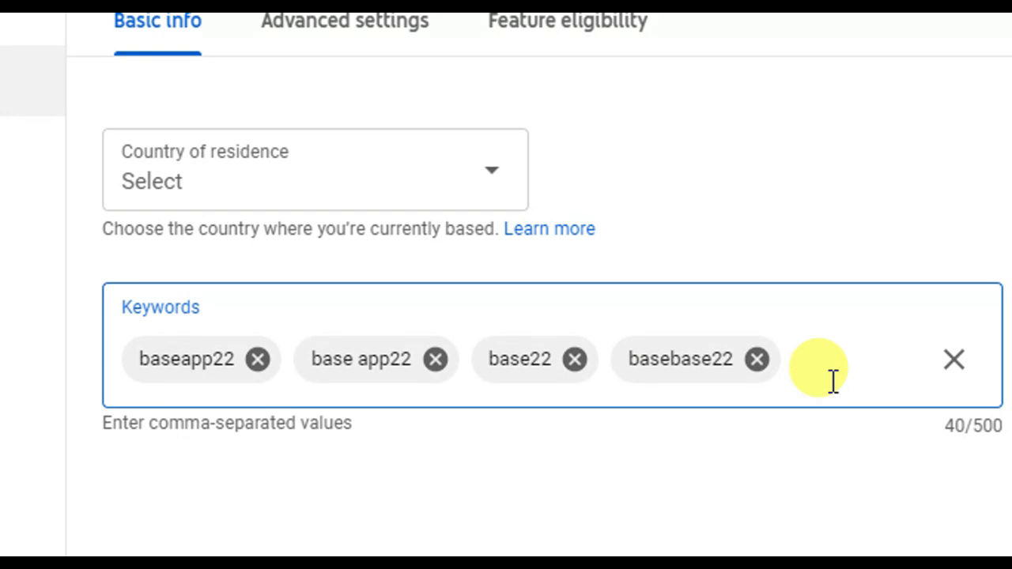
text(ethiopi)
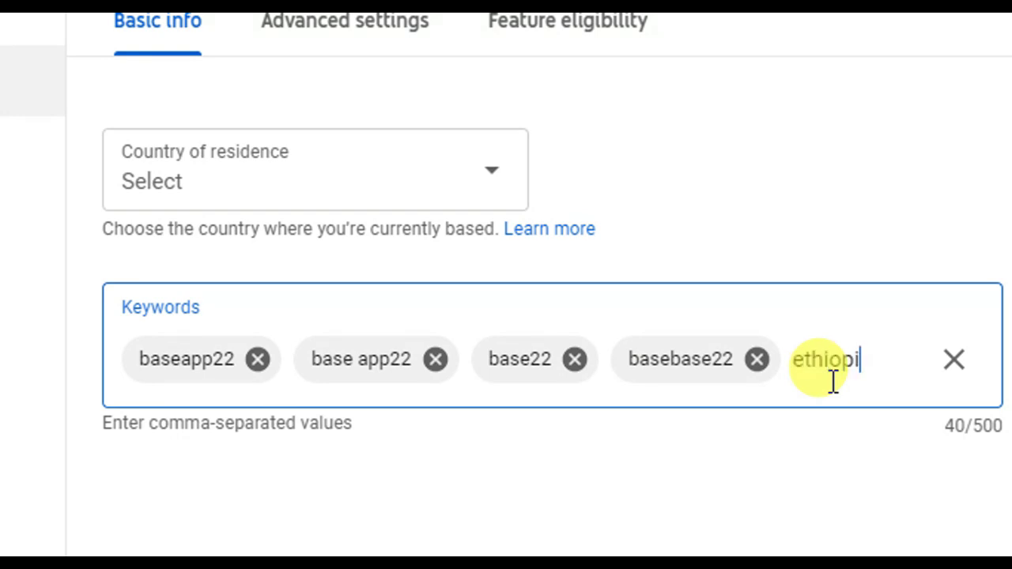
text(a)
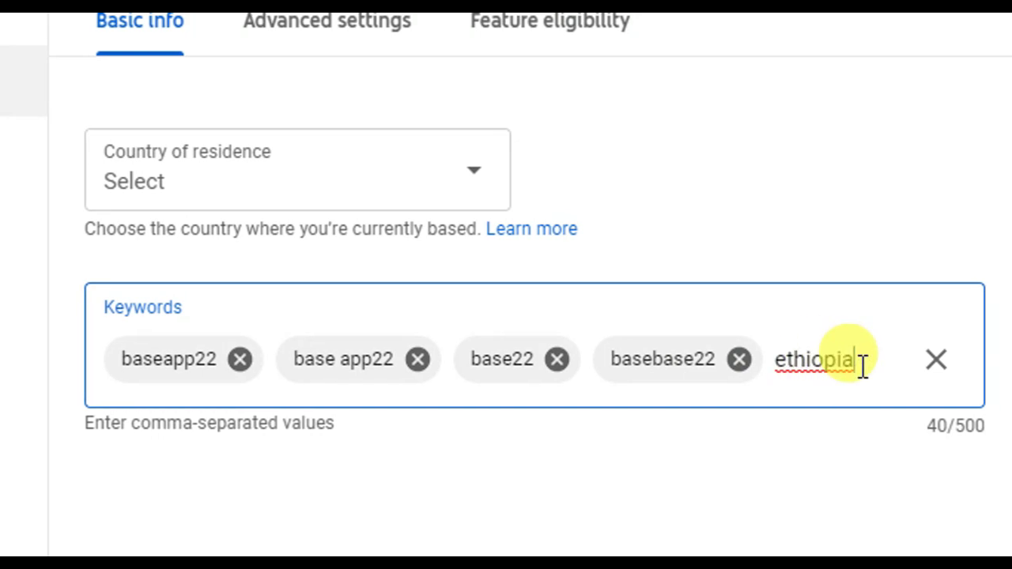
key(Return)
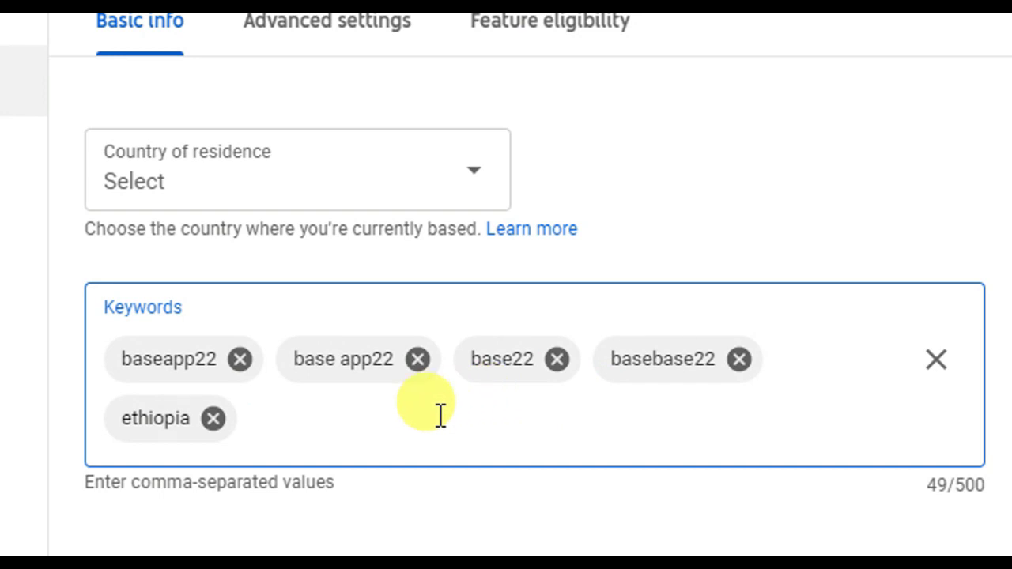
Step: Add the Amharic channel keywords "ባስ22", "ባሰ 22" and "ባስባስ22"
text(ባስ22)
key(Return)
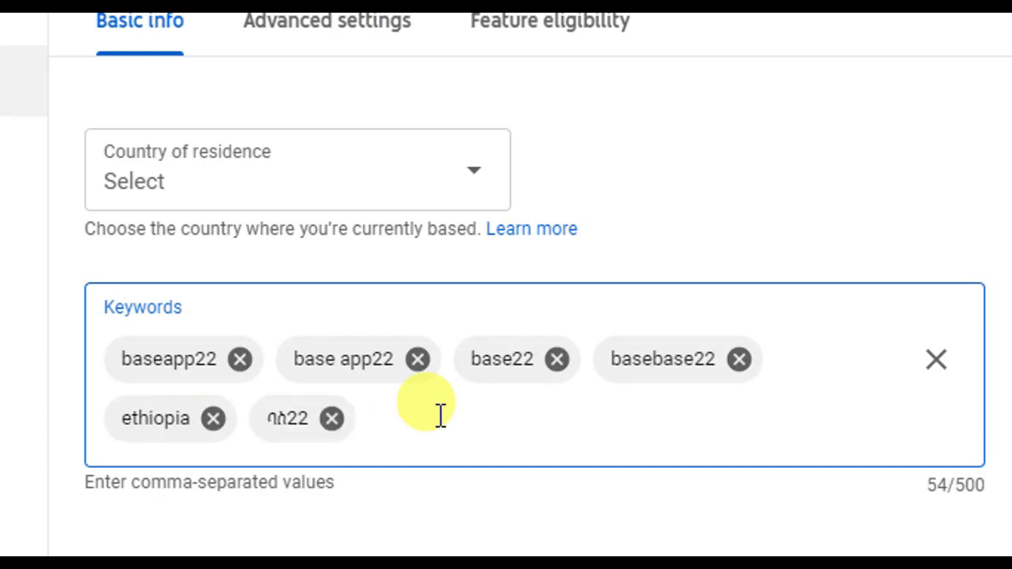
text(ባሰ 22)
key(Return)
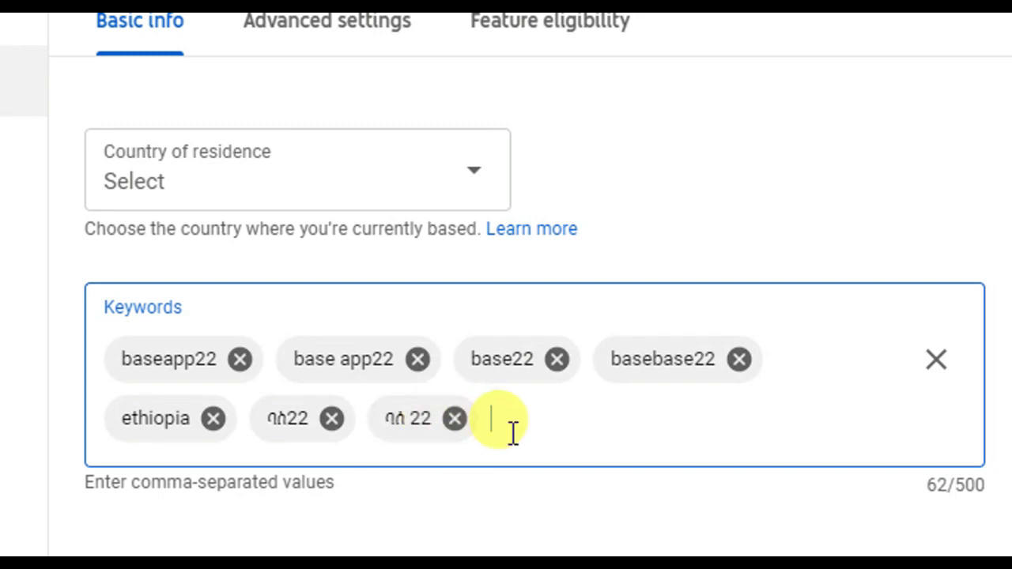
text(ባሰባሰ22)
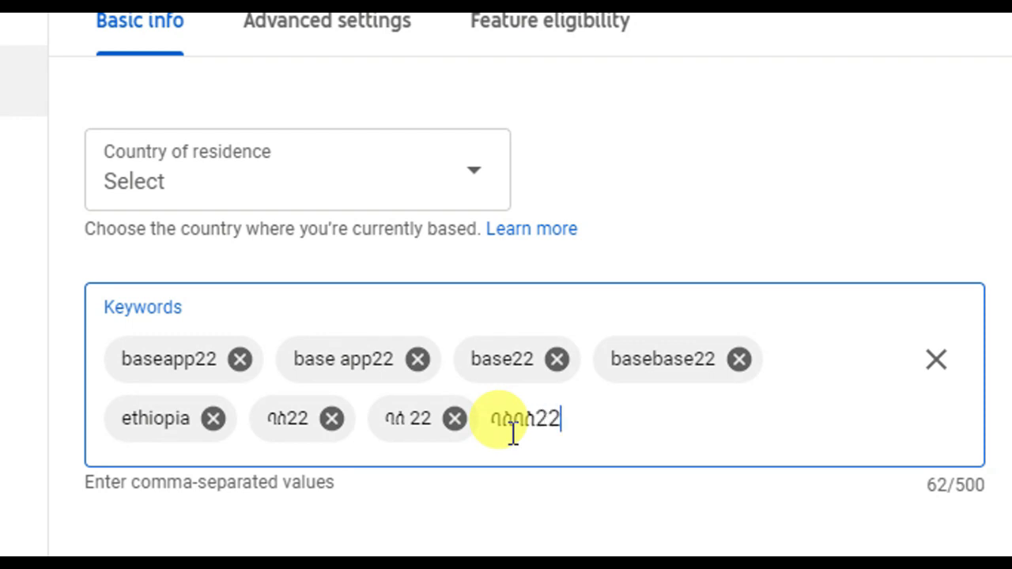
key(Return)
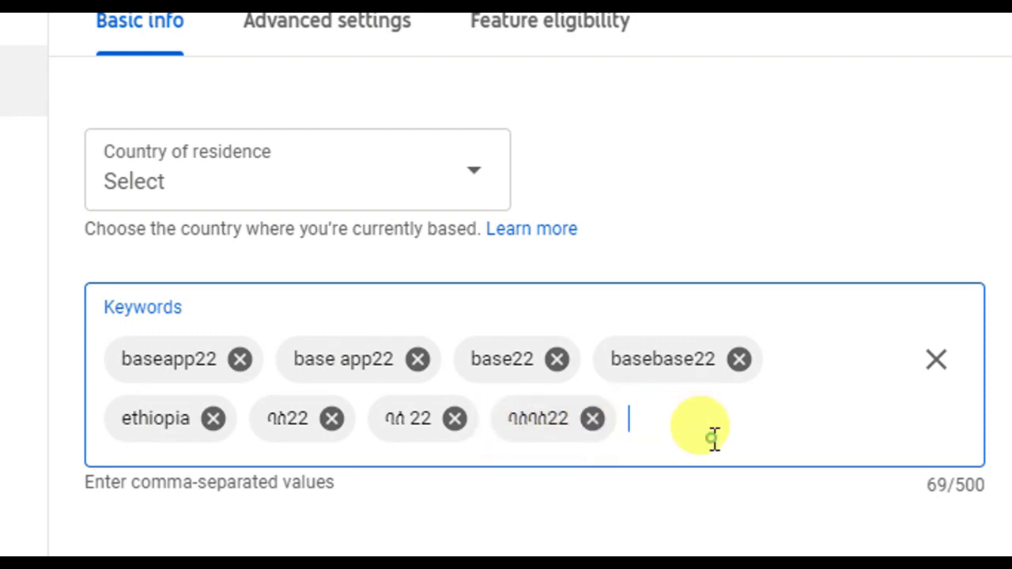
Step: Add the mixed English and Amharic channel keyword "baseባስ22"
text(ባ)
key(BackSpace)
text(base)
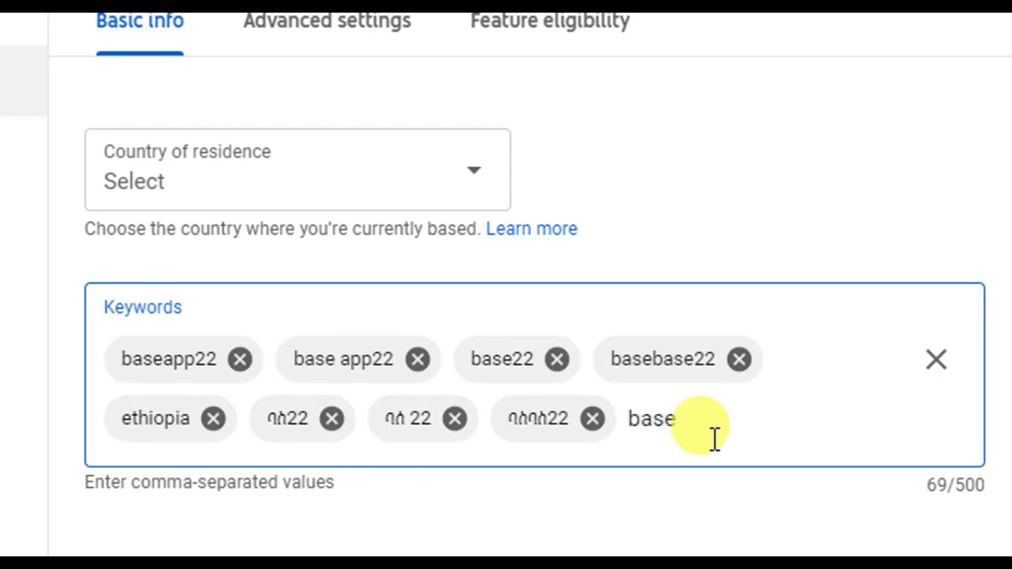
text(ባሰ22)
key(Return)
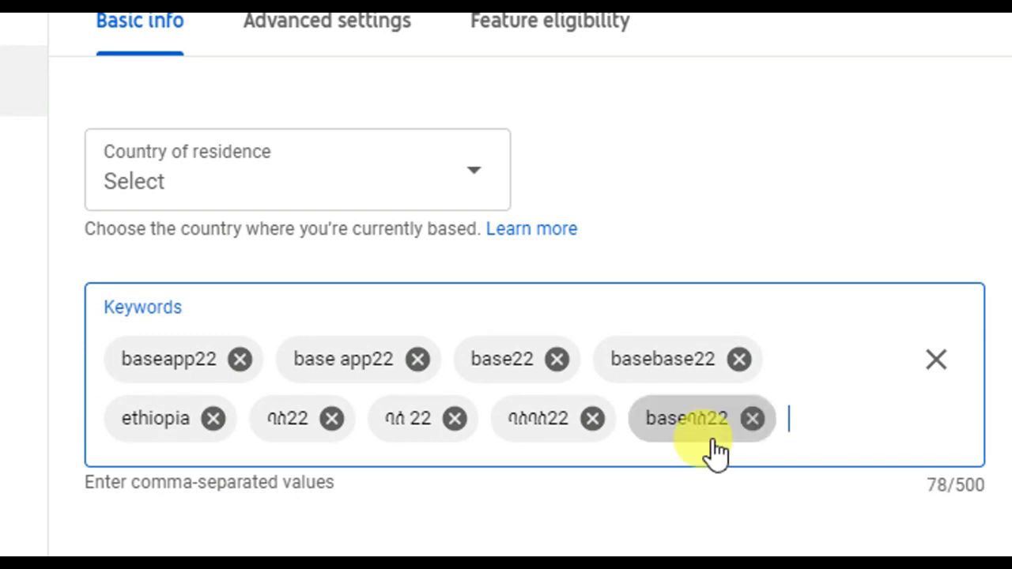
Step: Choose the channel's country of residence and save the channel settings
scroll(743, 451, down, 1)
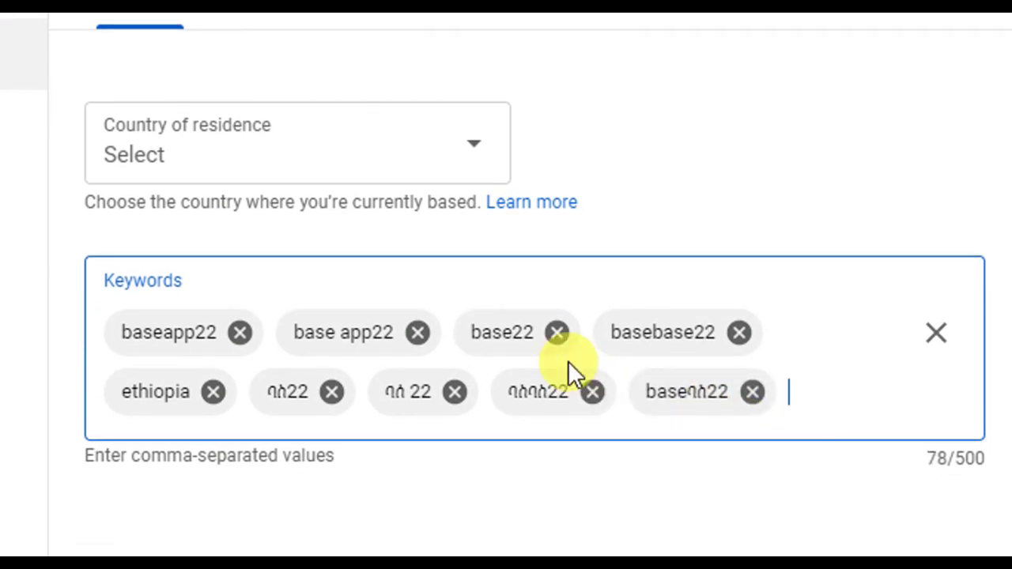
click(200, 158)
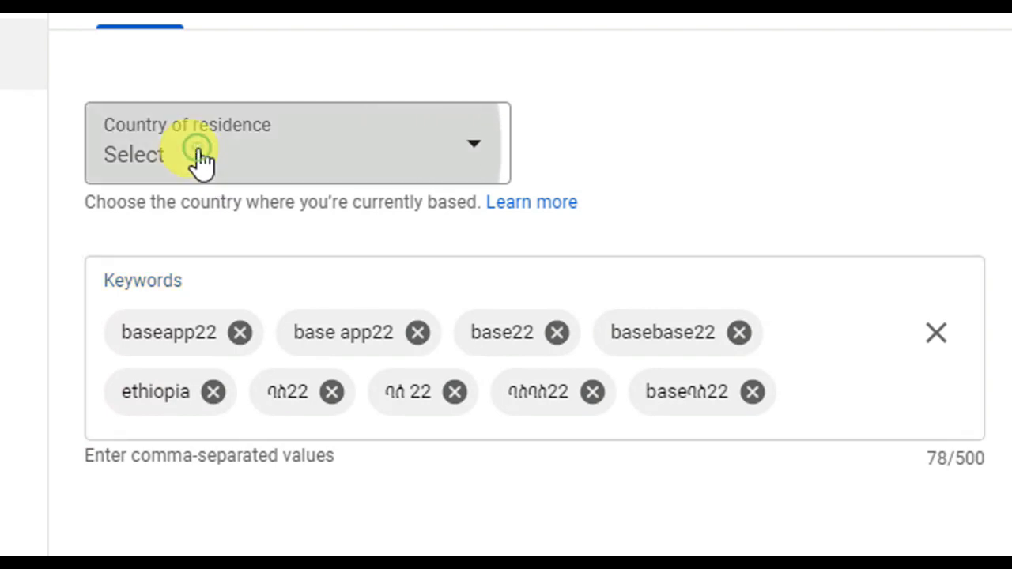
click(225, 184)
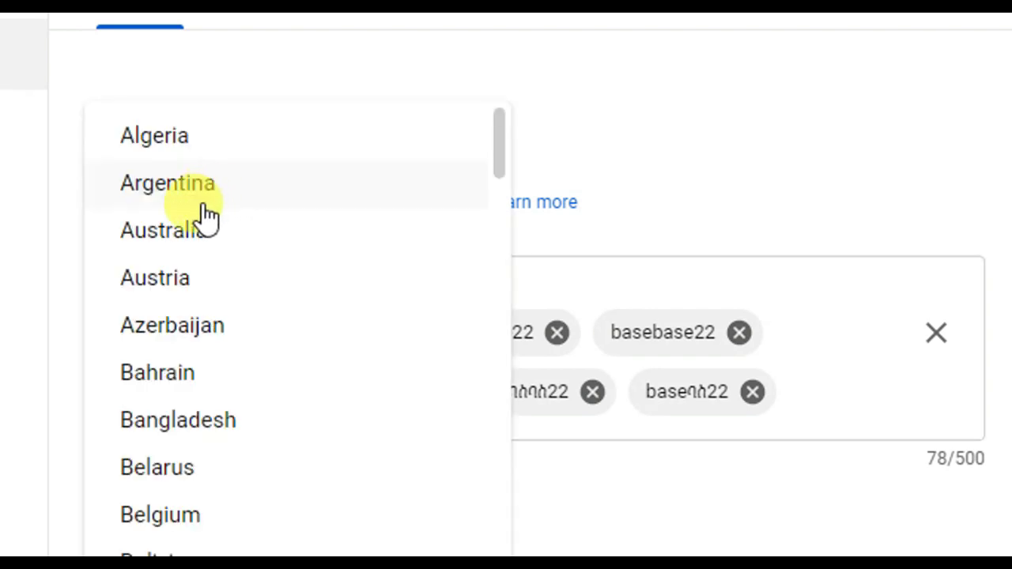
click(158, 241)
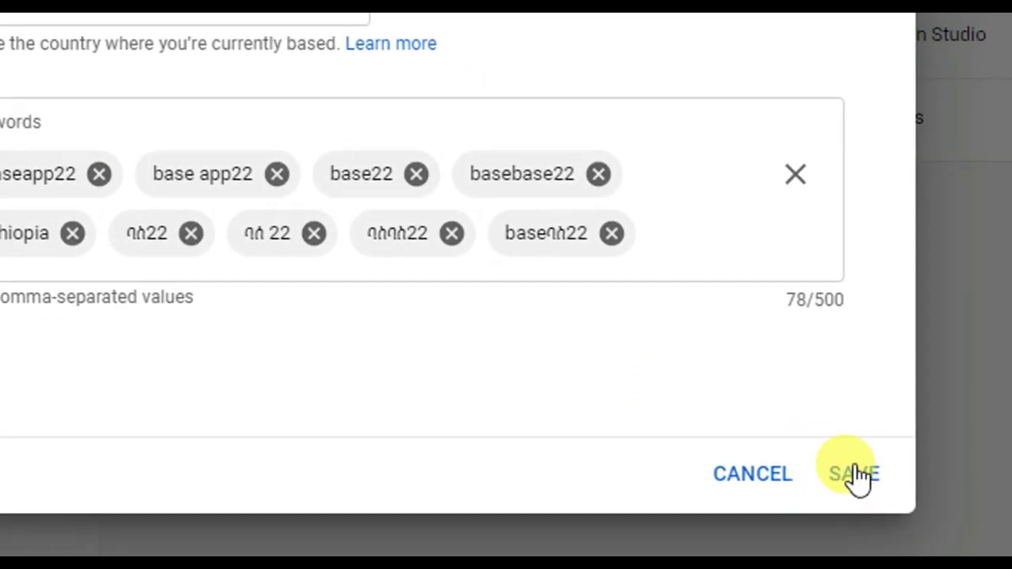
click(856, 474)
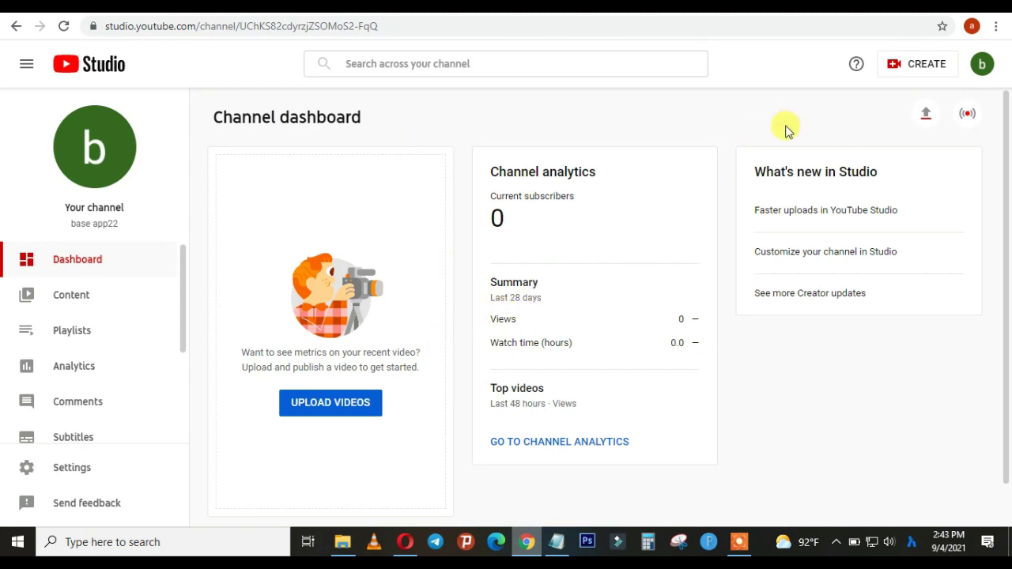
click(903, 76)
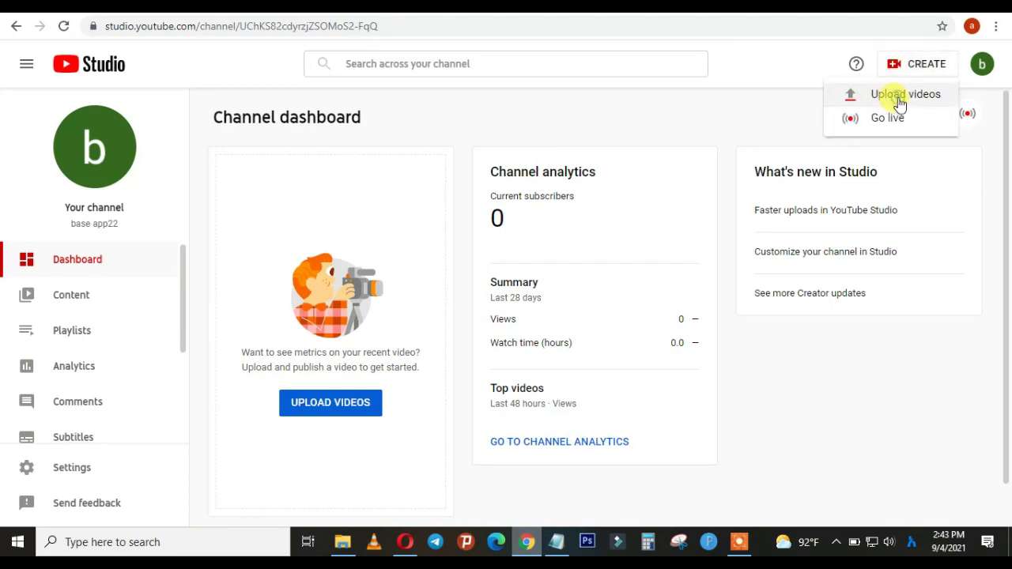
click(900, 98)
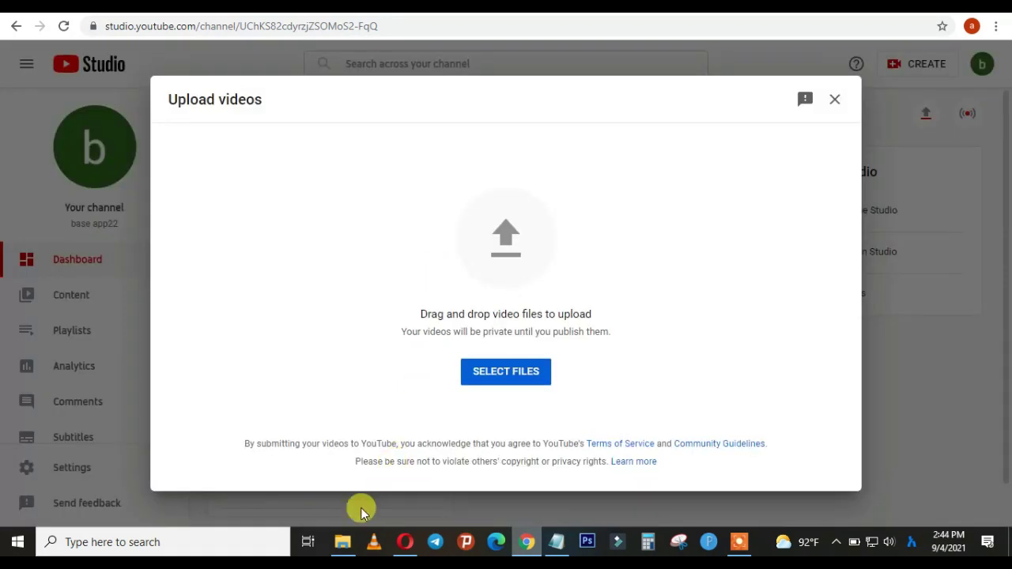
click(342, 542)
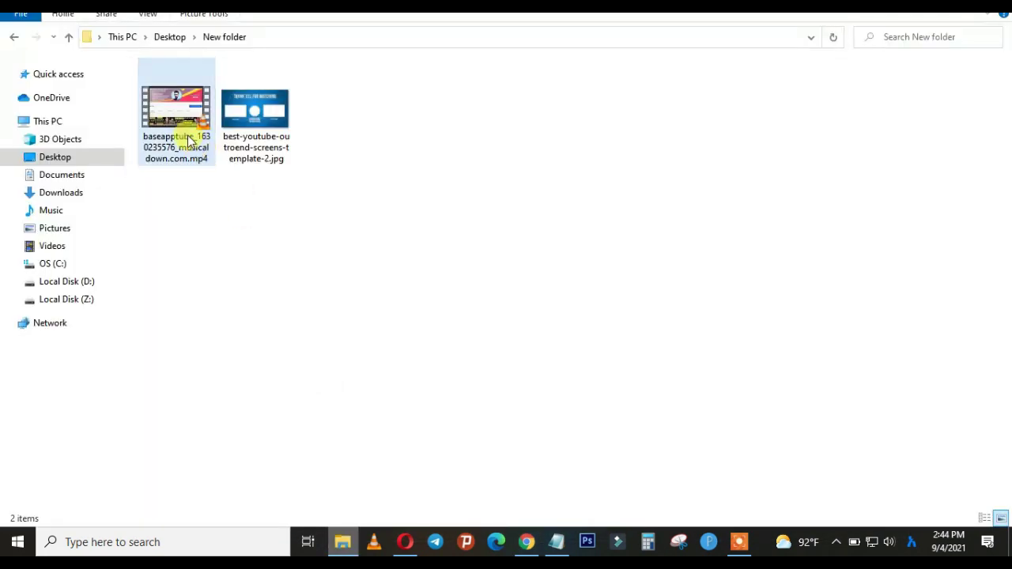
click(189, 141)
drag(187, 108, 515, 263)
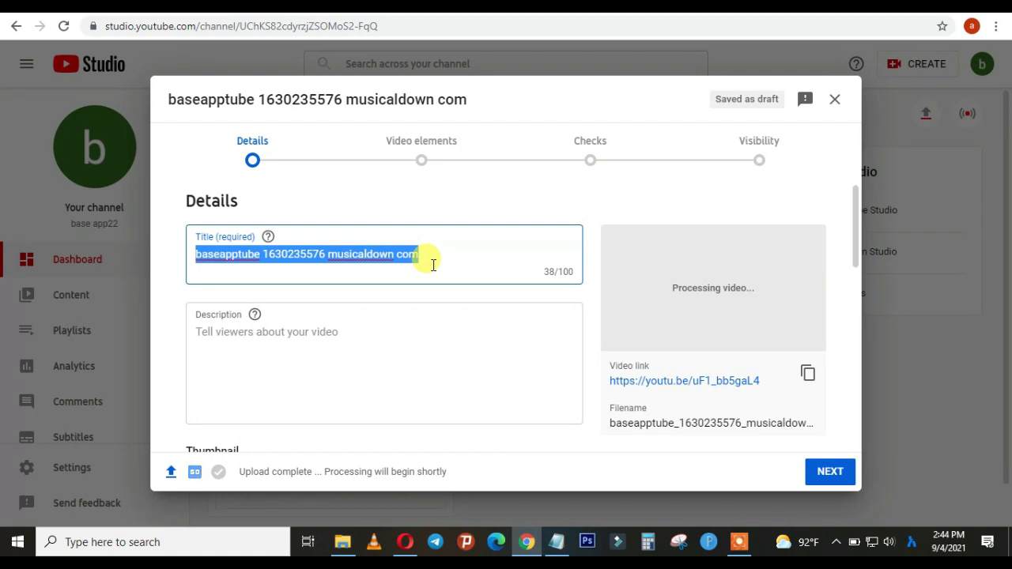
Step: Replace the video's default title with "how to make money online in ethiopia 2021 | base app22"
key(BackSpace)
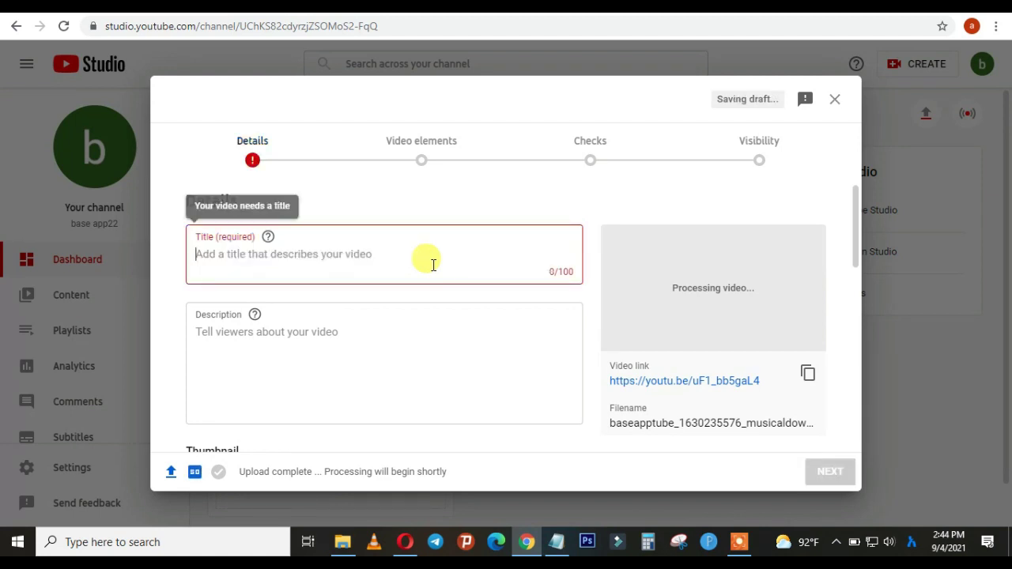
text(ሆው)
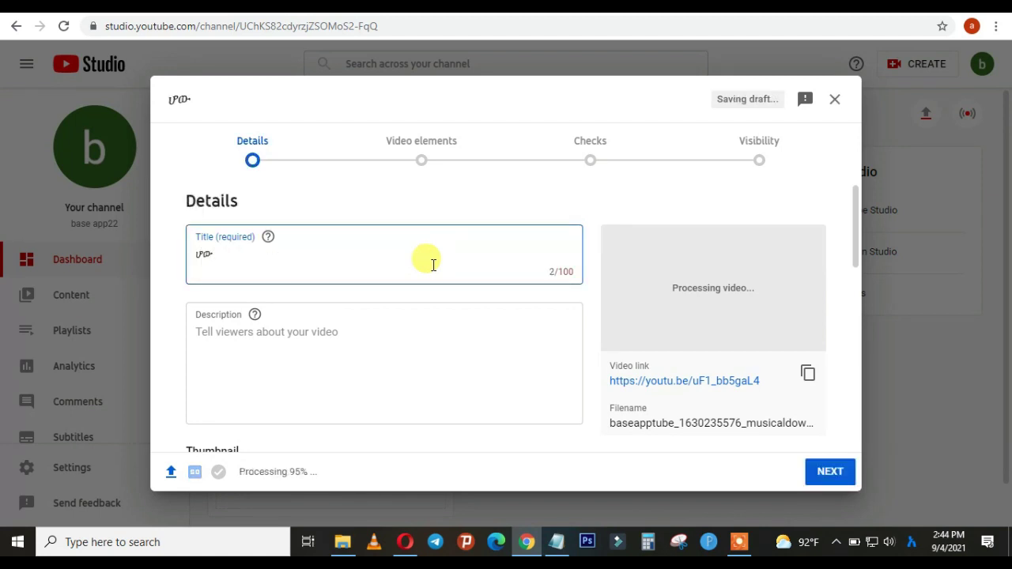
key(BackSpace)
key(BackSpace)
text(ho)
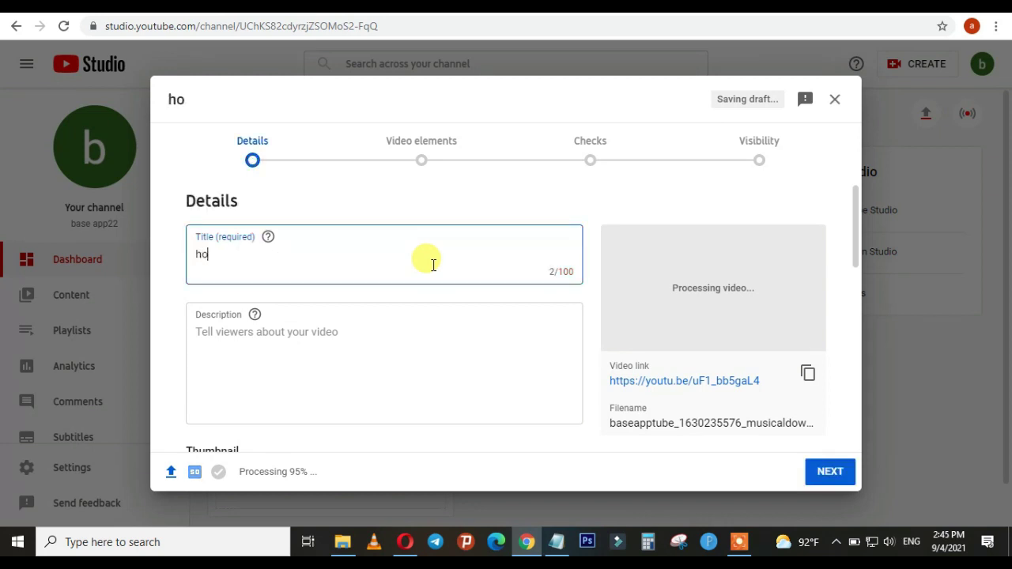
text(w to ma)
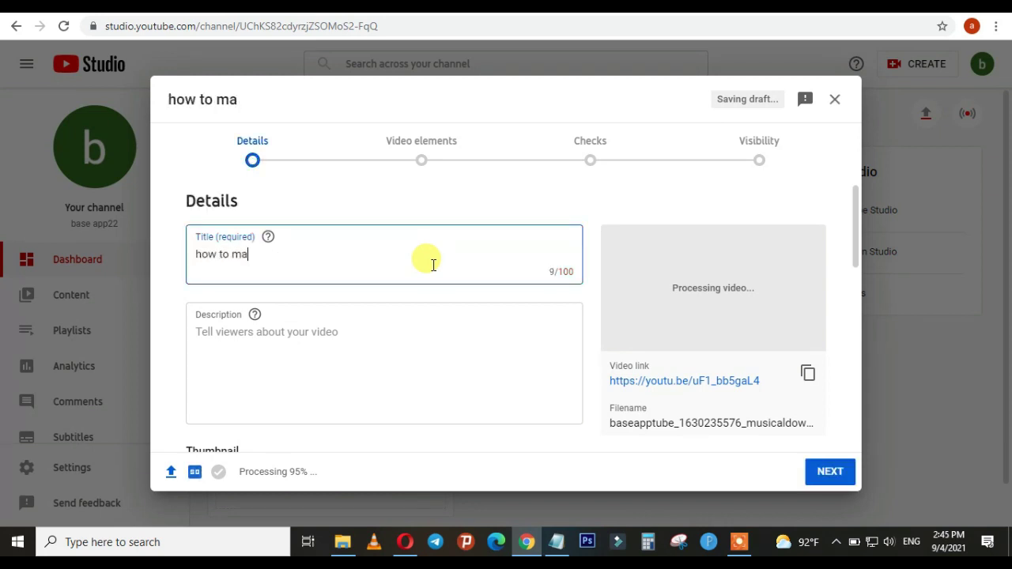
text(ke mone)
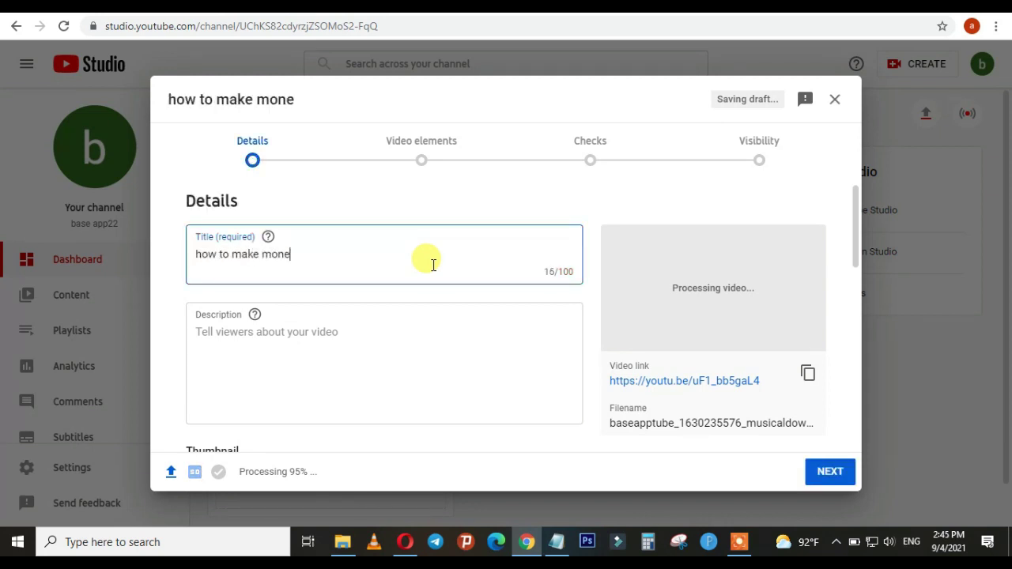
text(y online in)
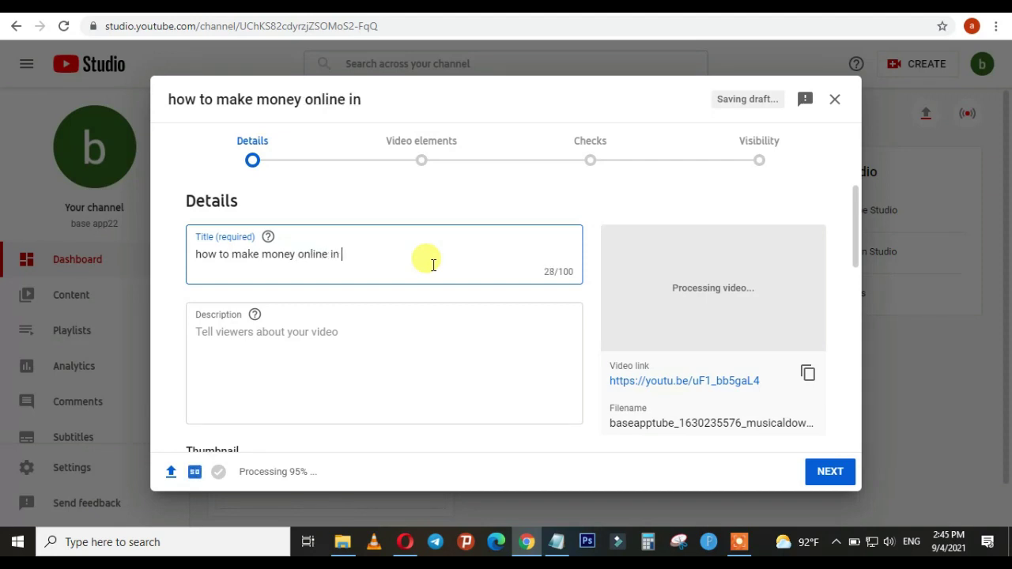
text( ethiopia 2)
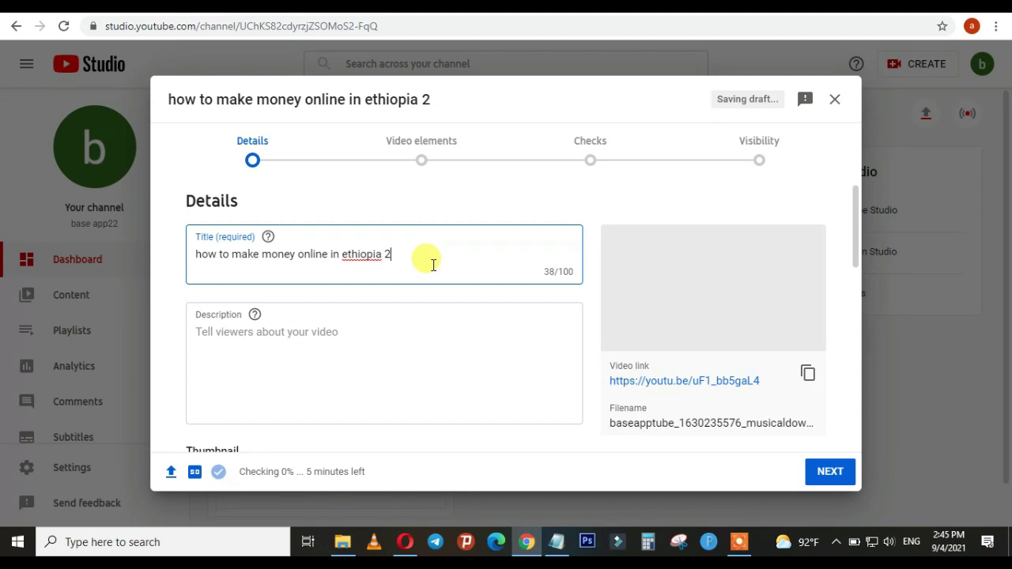
text(021 |)
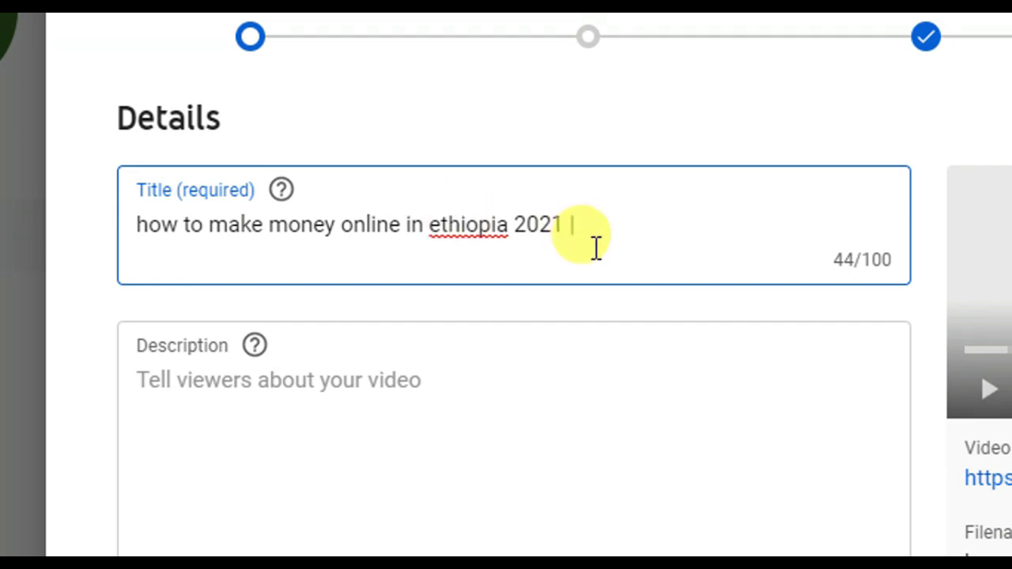
text(base app22)
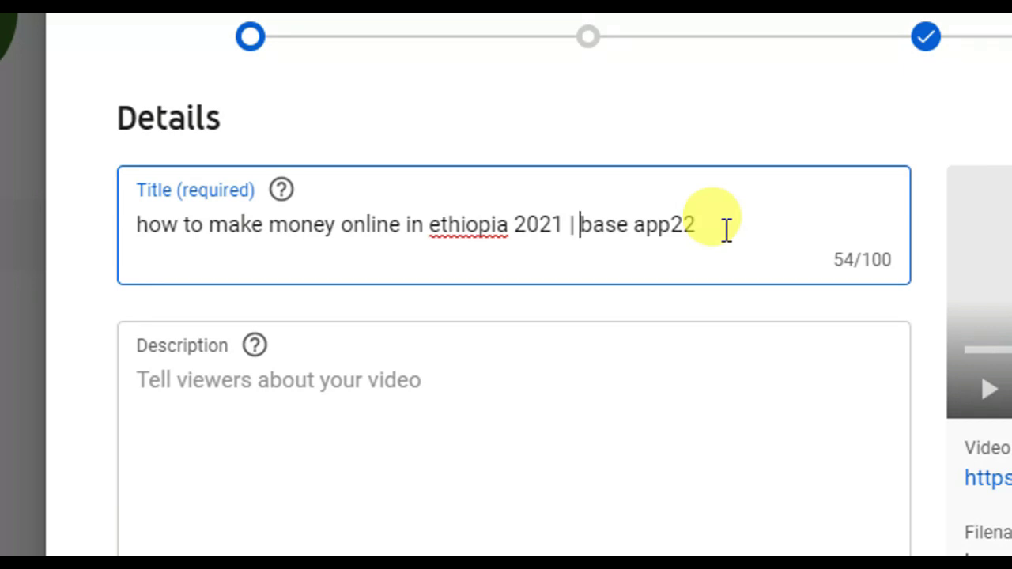
Step: Copy the complete video title into the description
key(ctrl+a)
key(ctrl+c)
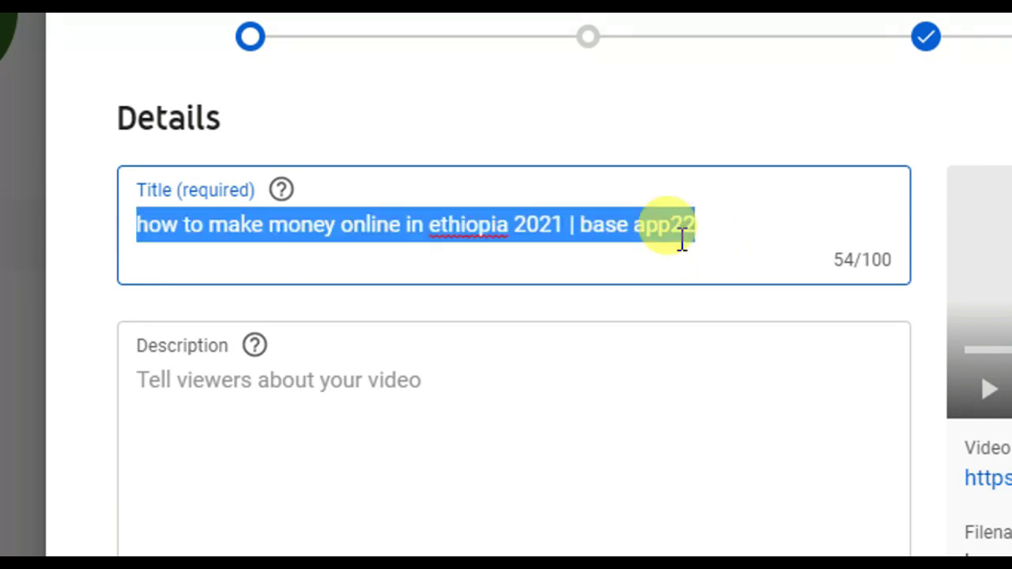
click(276, 399)
key(ctrl+v)
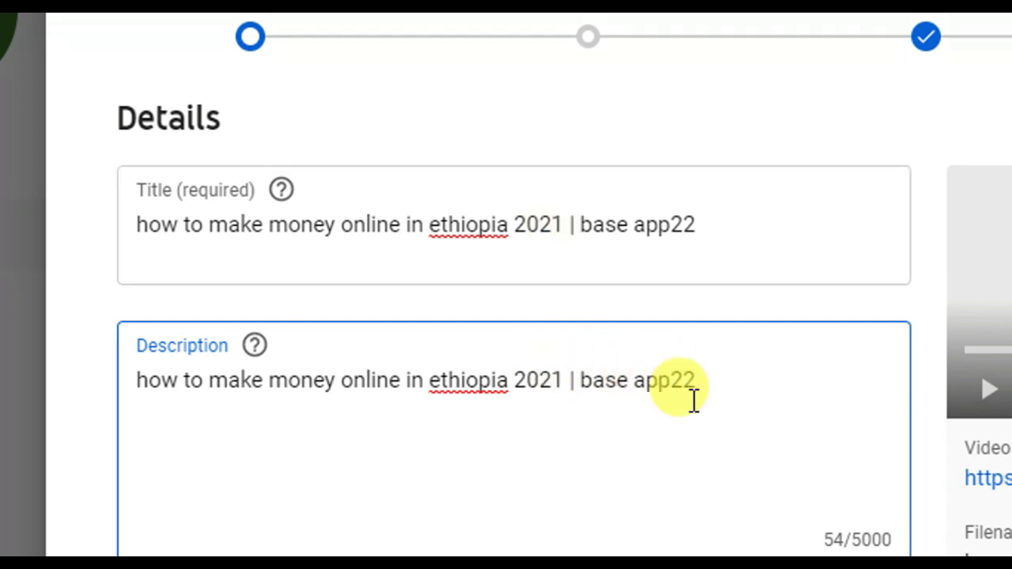
Step: Add the hashtag "#base_app22" to the description, separated from the first line by a blank line
key(Return)
key(Return)
text(#)
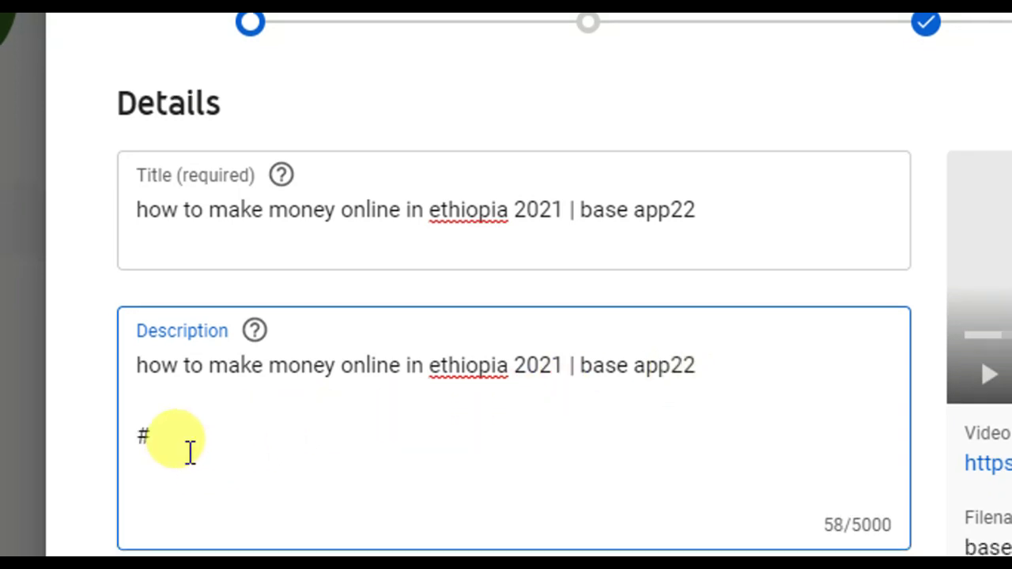
text(base)
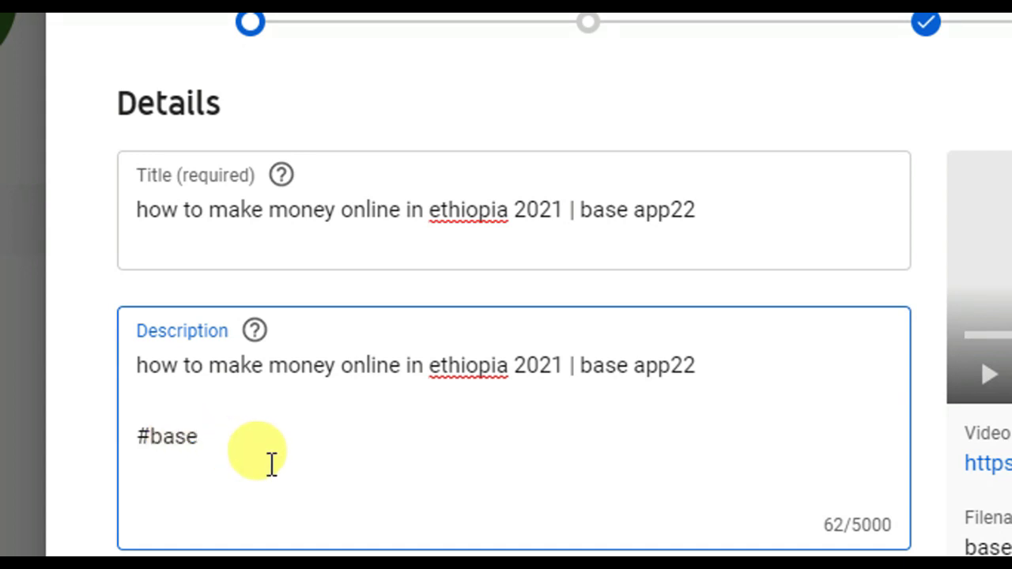
text( app)
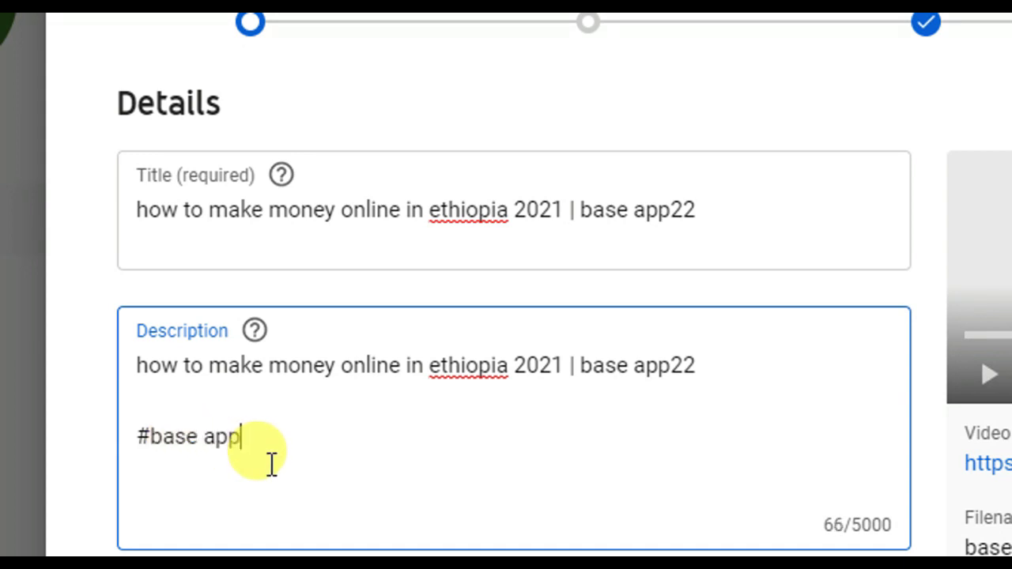
key(BackSpace)
key(BackSpace)
key(BackSpace)
key(BackSpace)
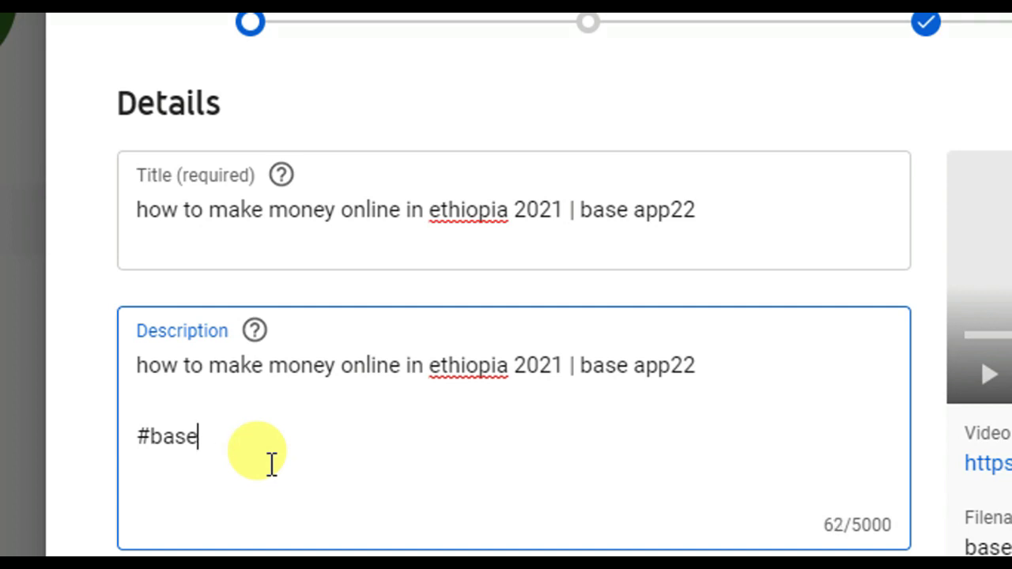
text(_)
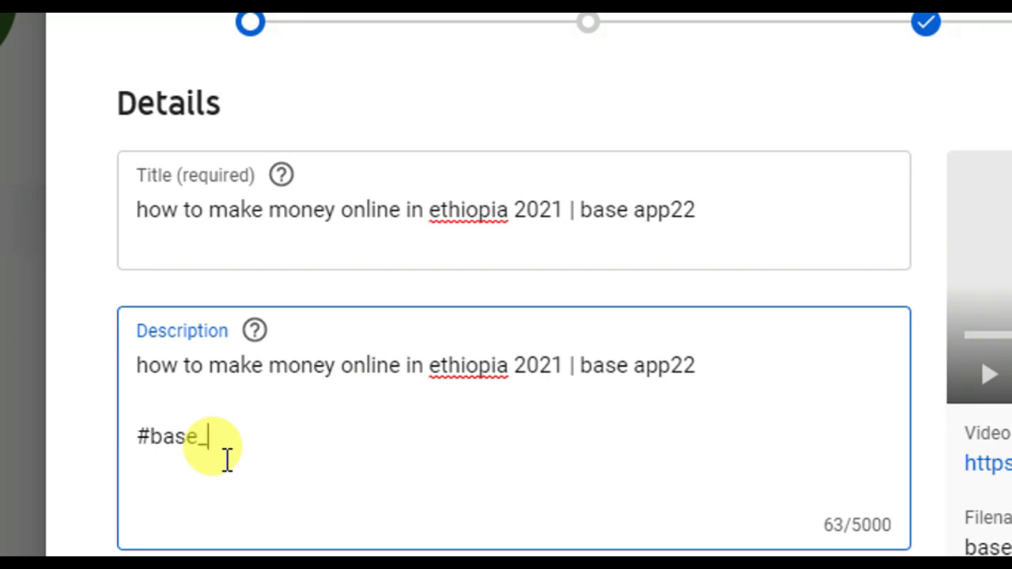
text(app)
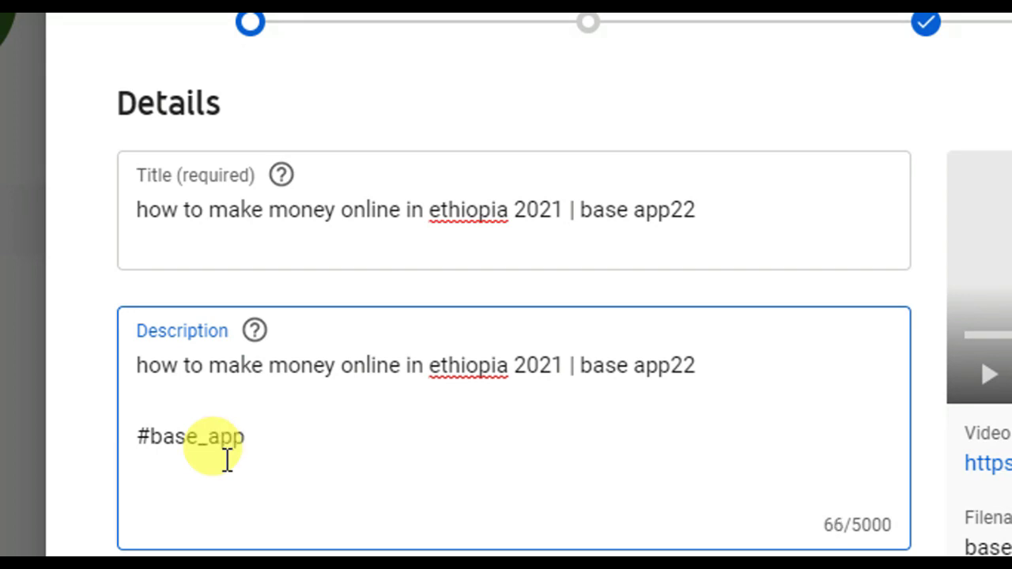
text(22)
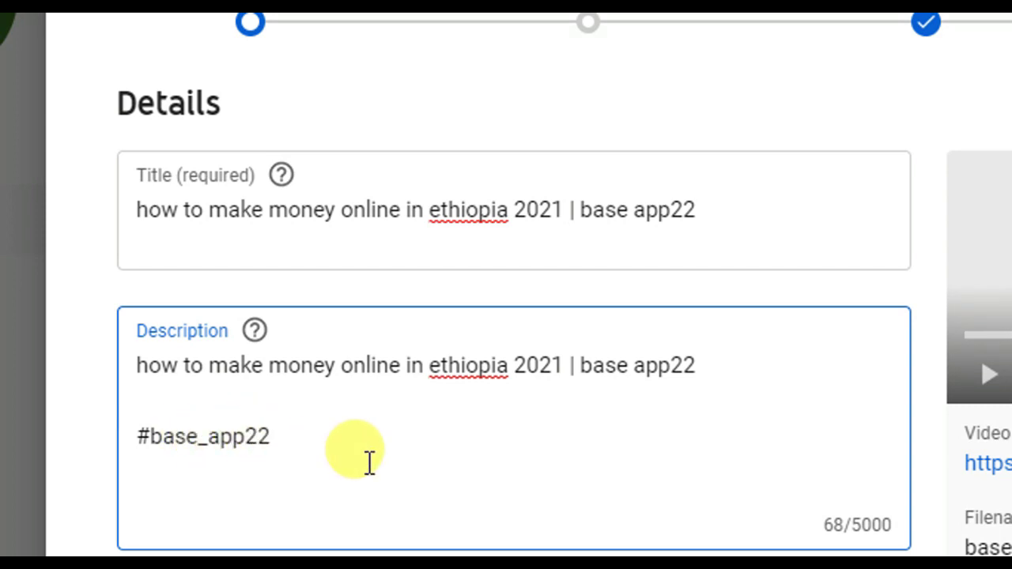
Step: Add the hashtag "#base_ባስ22" on a new line below the first hashtag in the description
key(Return)
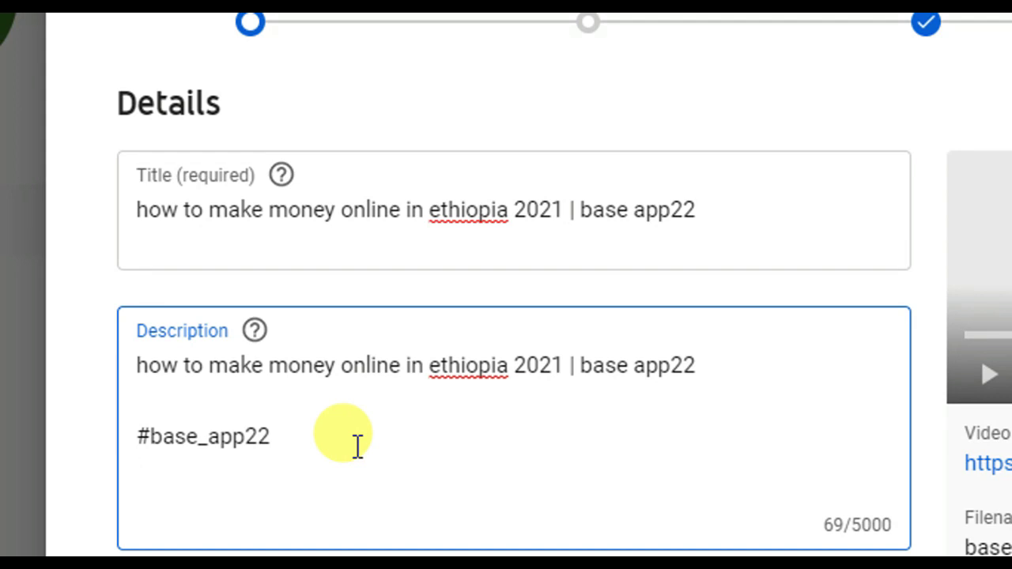
text(#base)
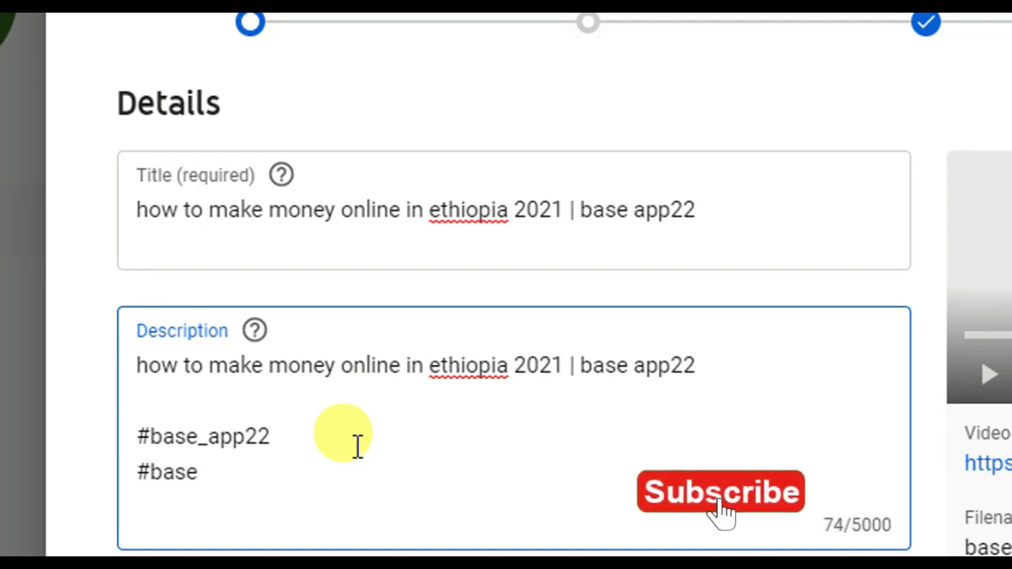
text(_)
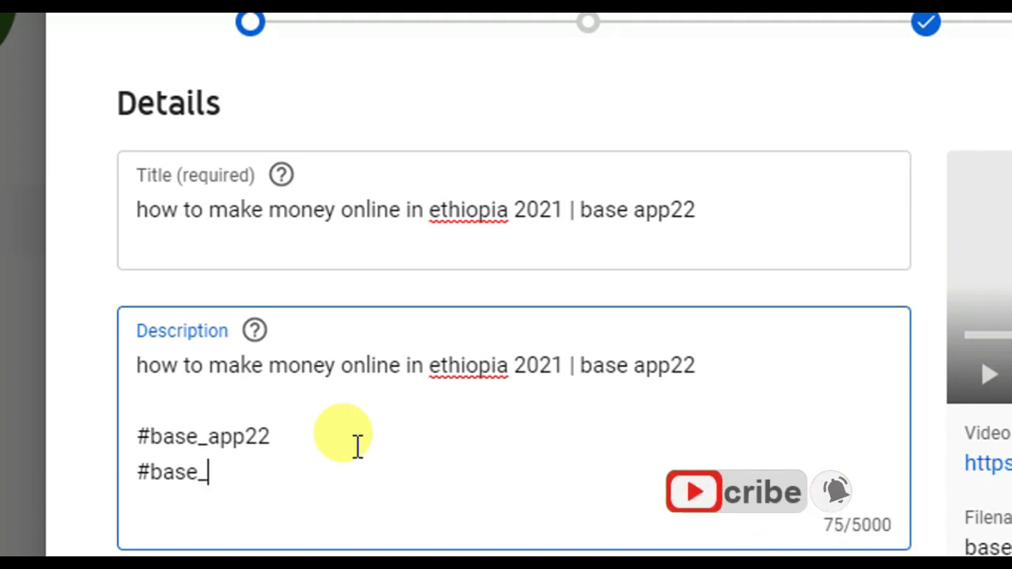
text(ባስ)
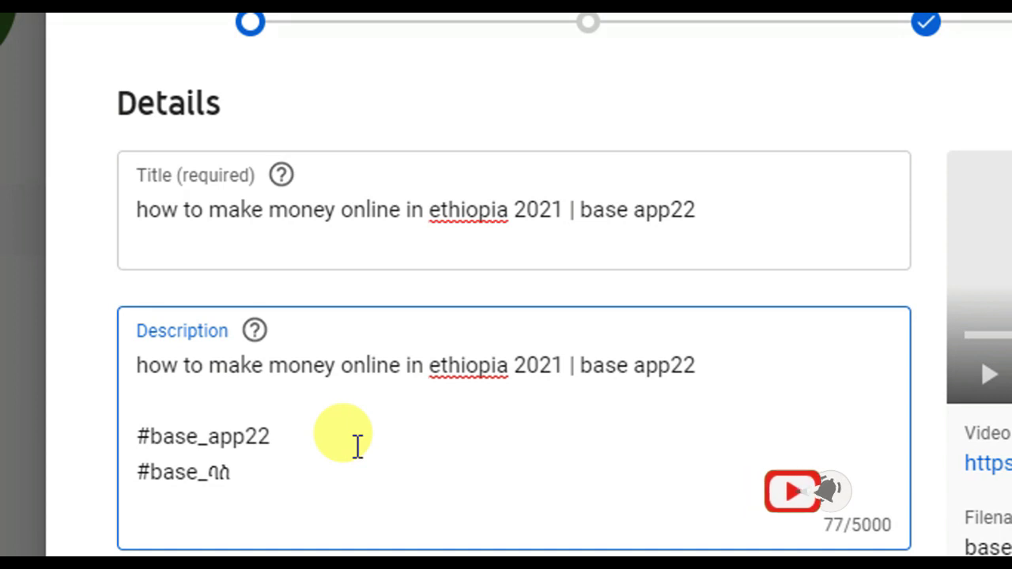
text(22)
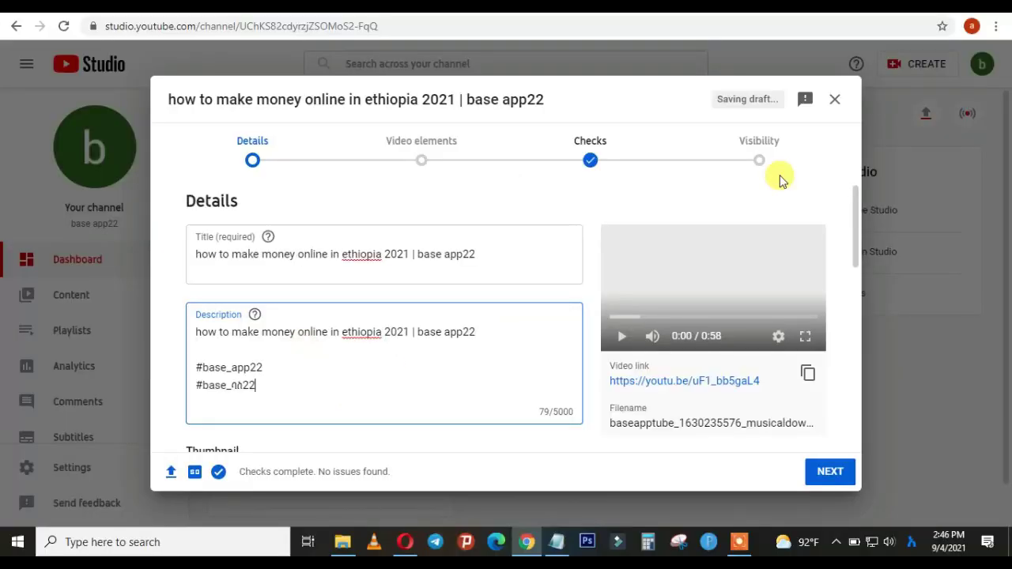
scroll(855, 294, down, 2)
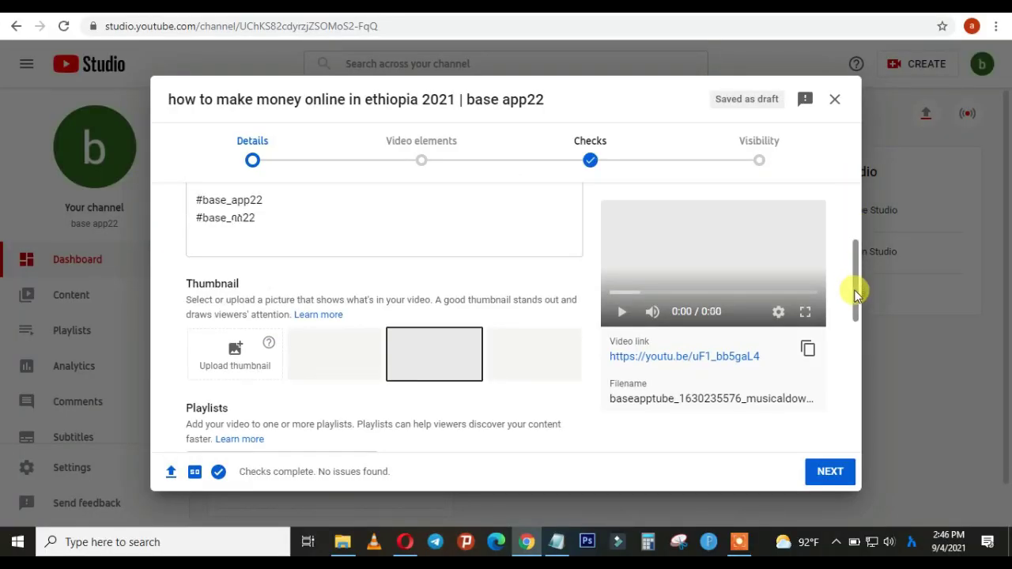
Step: Declare in the audience settings that the video is not made for kids
scroll(854, 294, down, 3)
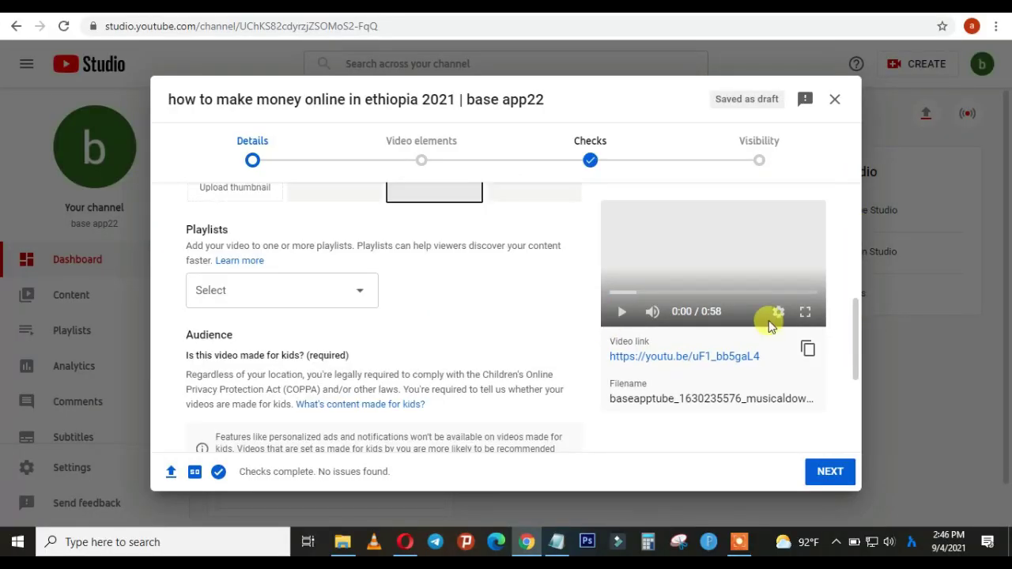
drag(858, 381, 854, 412)
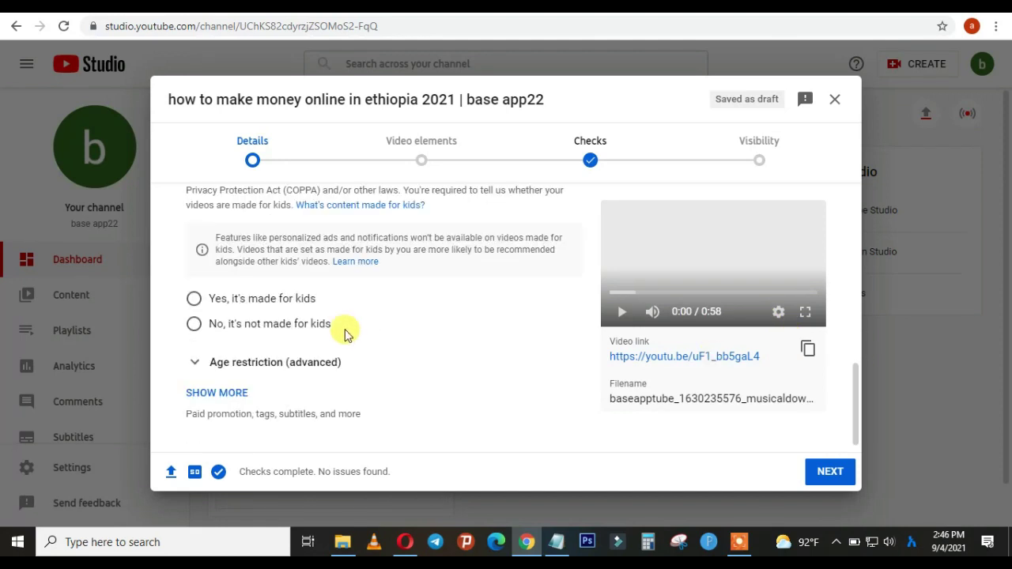
click(199, 328)
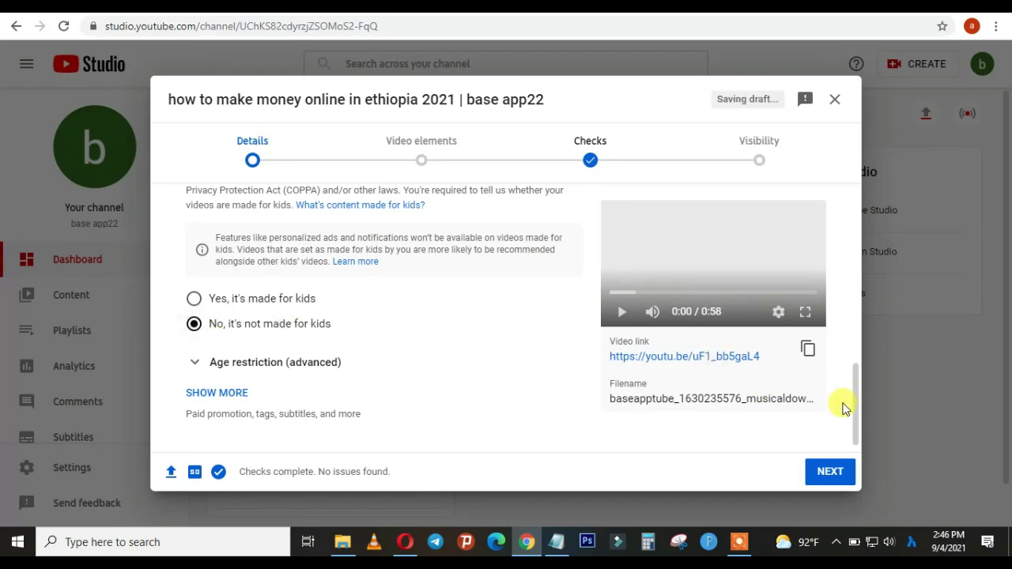
Step: Expand the additional video options and add the tags "base app22" and "baseapp22"
click(207, 394)
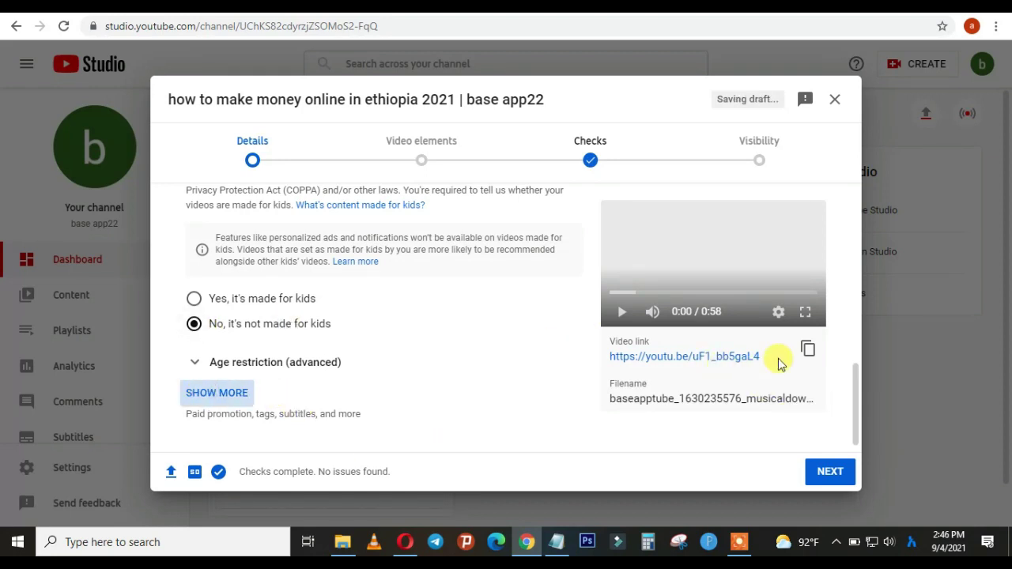
drag(859, 281, 841, 346)
scroll(838, 345, down, 1)
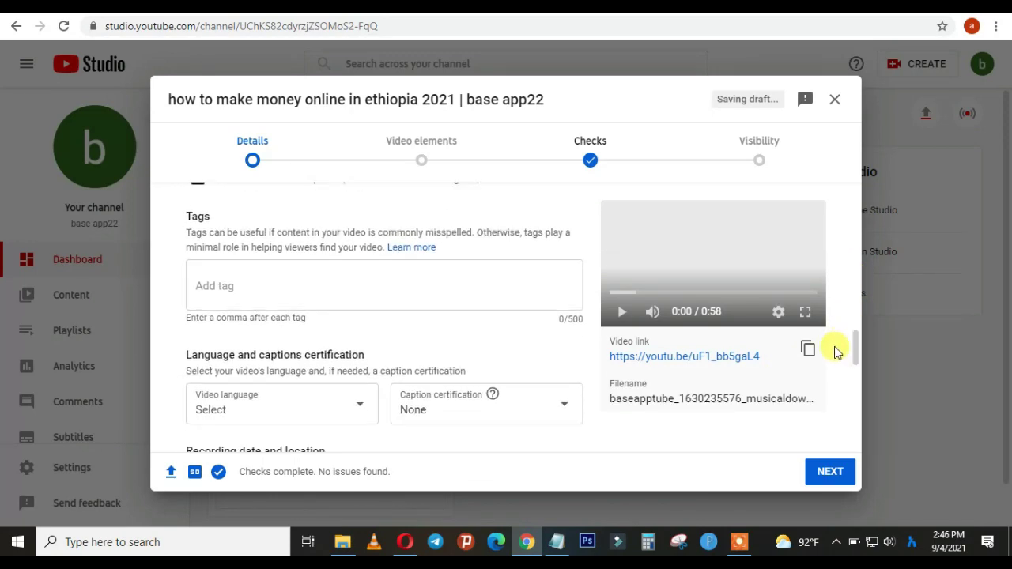
click(310, 280)
text(ገ)
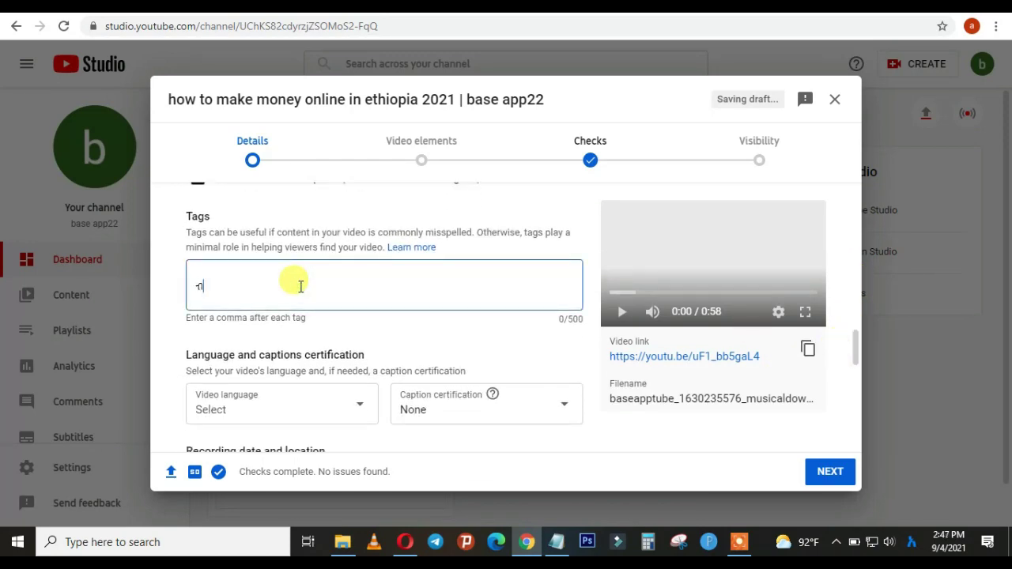
key(BackSpace)
text(base app)
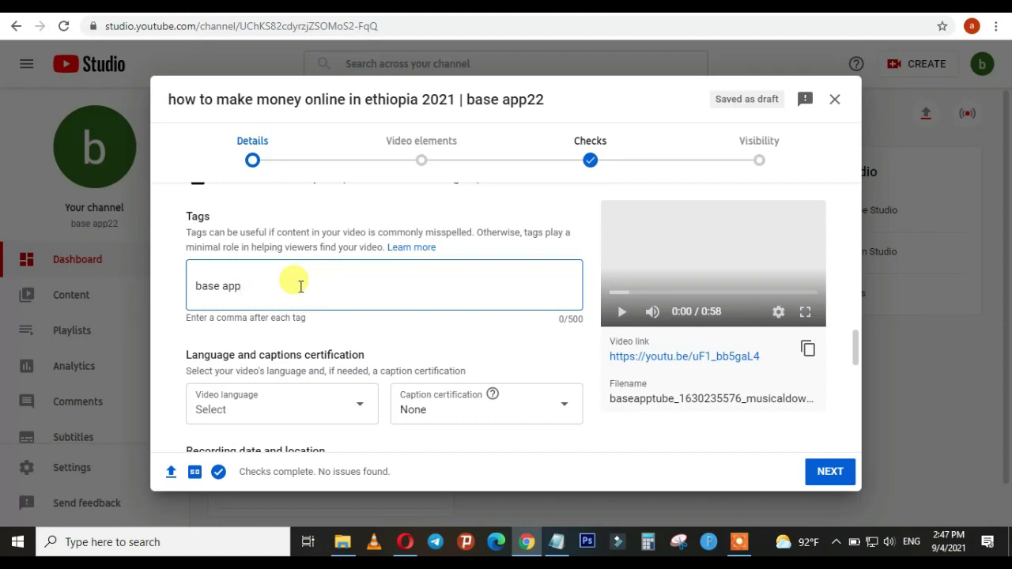
text(22,)
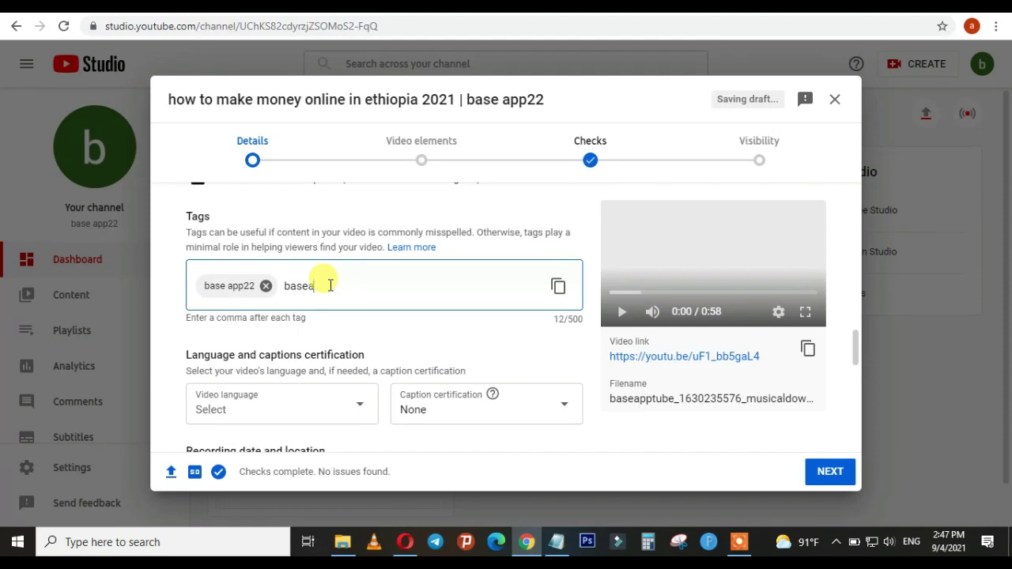
text(baseapp22)
text(,)
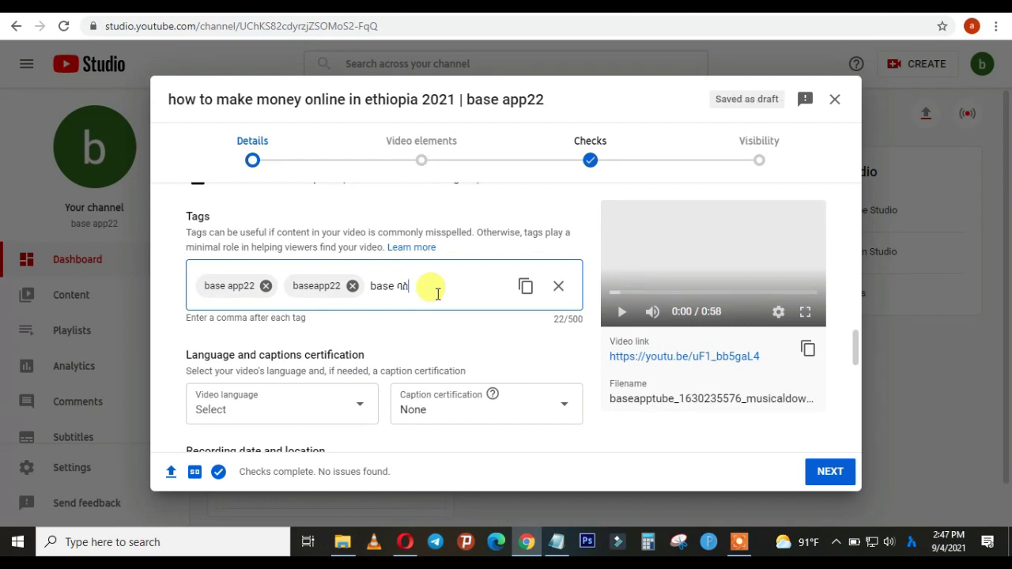
Step: Add the further video tags "base ባስ", "base base" and "ethiopia"
key(comma)
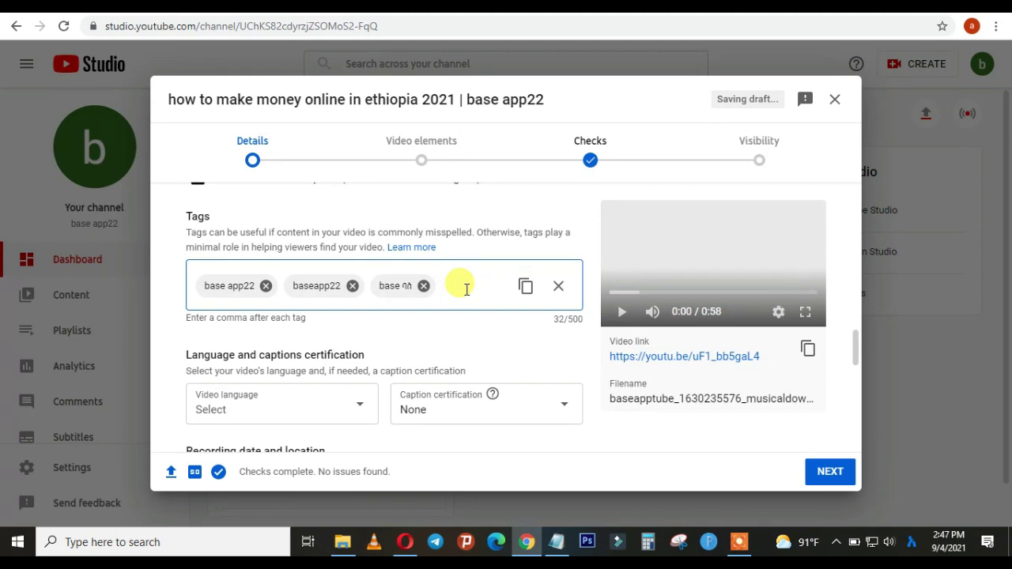
key(alt+shift)
text(base base)
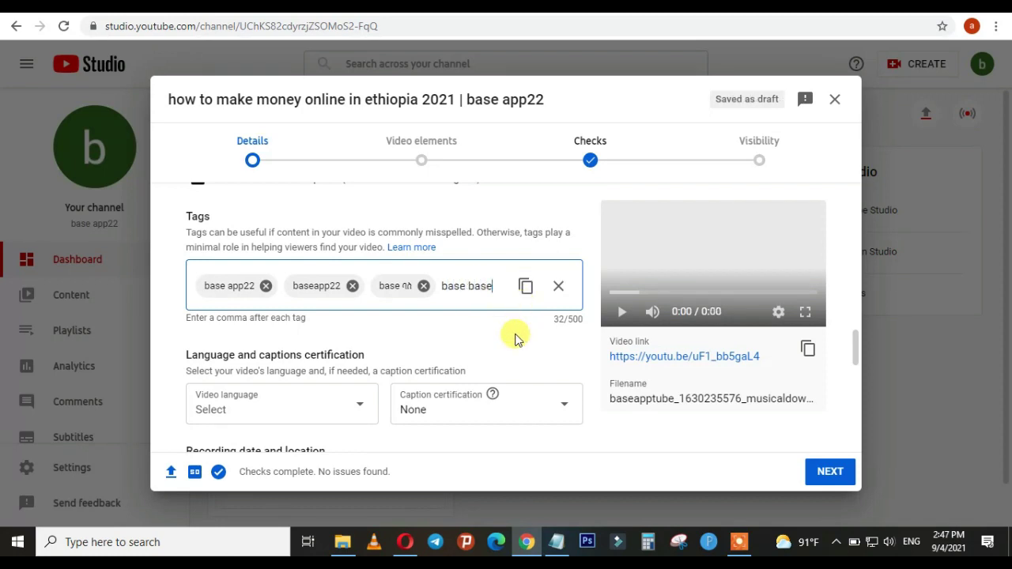
text(,)
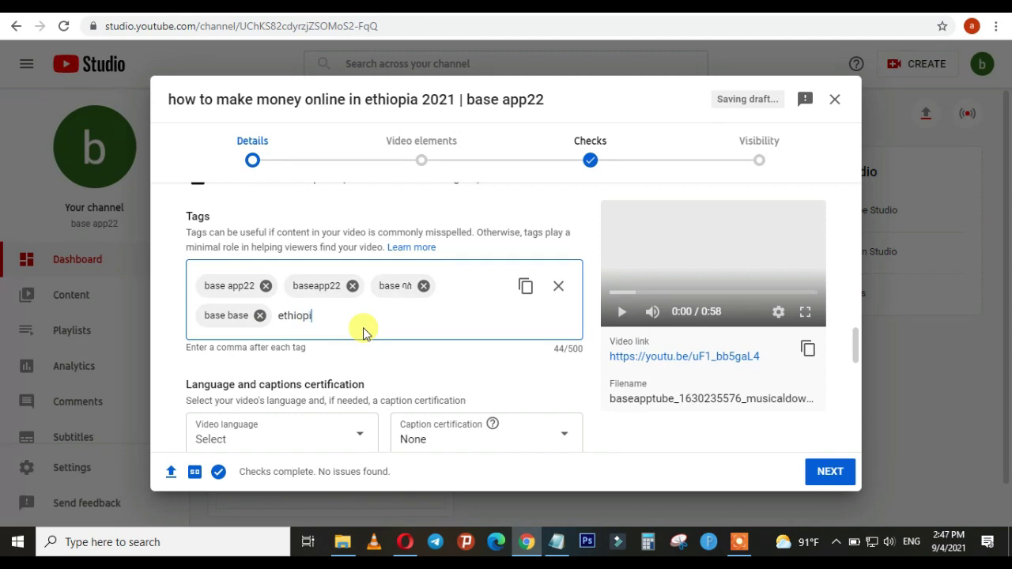
text(ethiopia,)
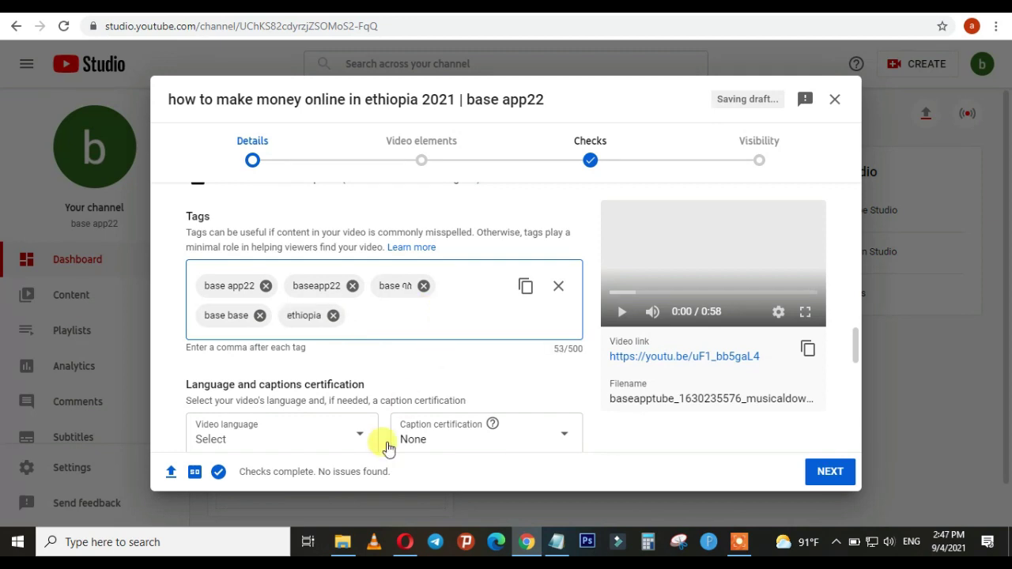
Step: Set the video language to Amharic in the language and captions certification section
drag(854, 343, 855, 377)
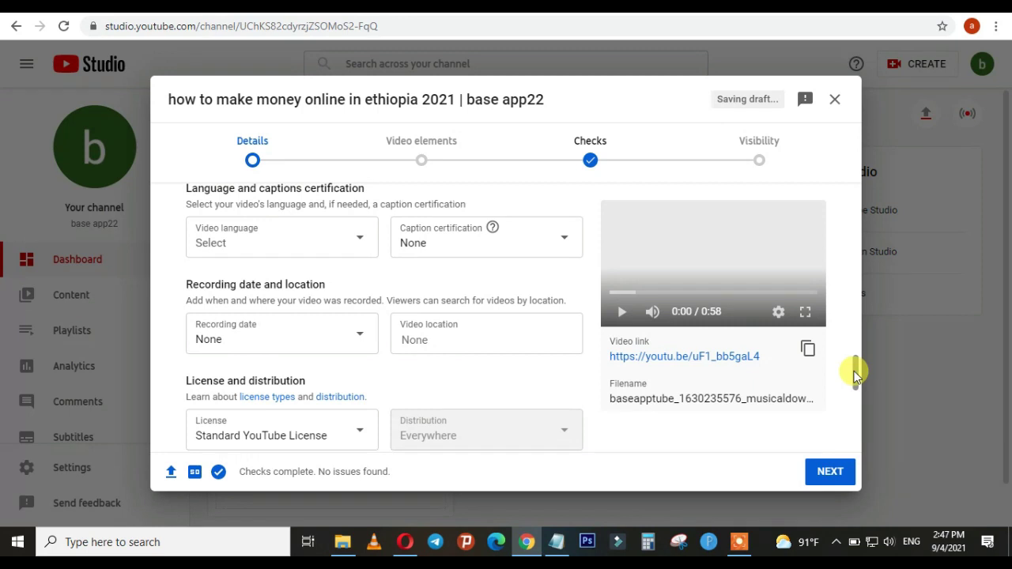
click(244, 261)
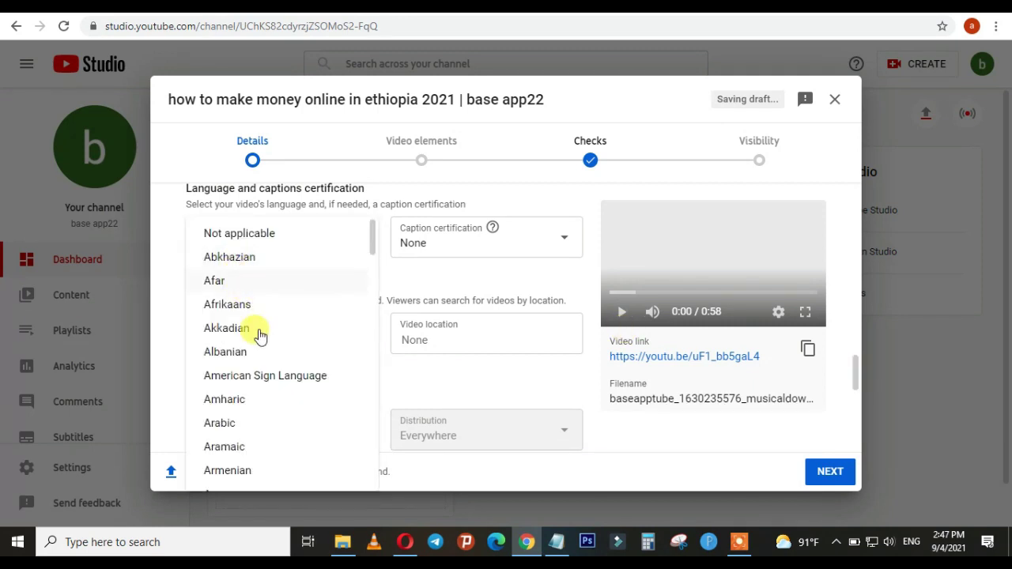
click(226, 400)
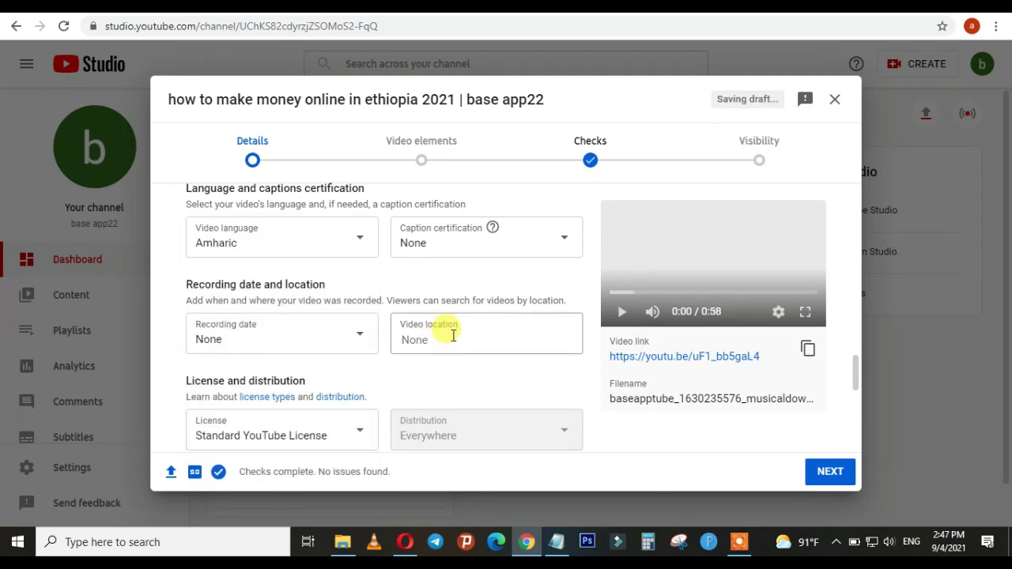
Step: Search for "ethiopia" as the video location and choose the country Ethiopia
click(453, 335)
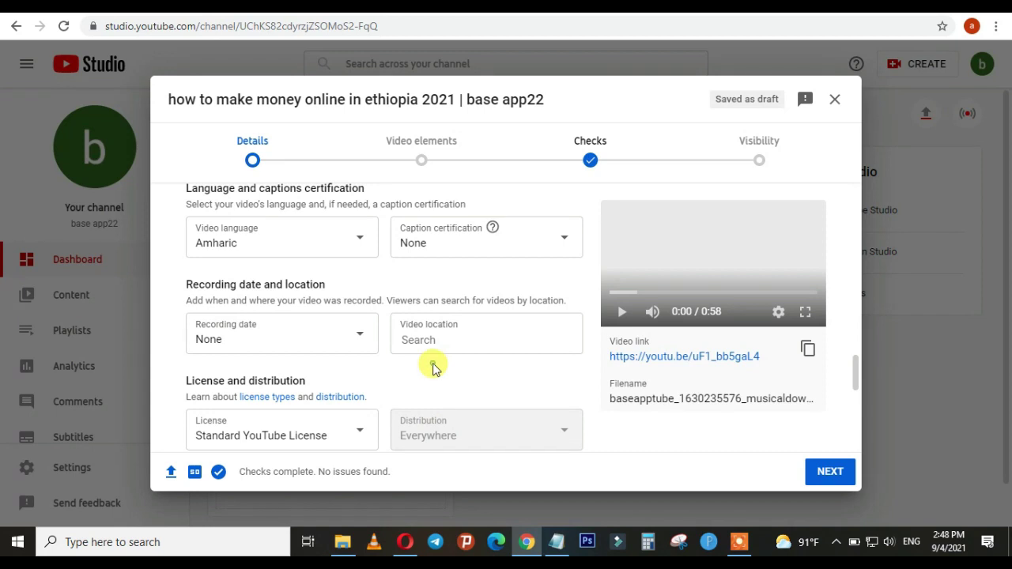
click(426, 340)
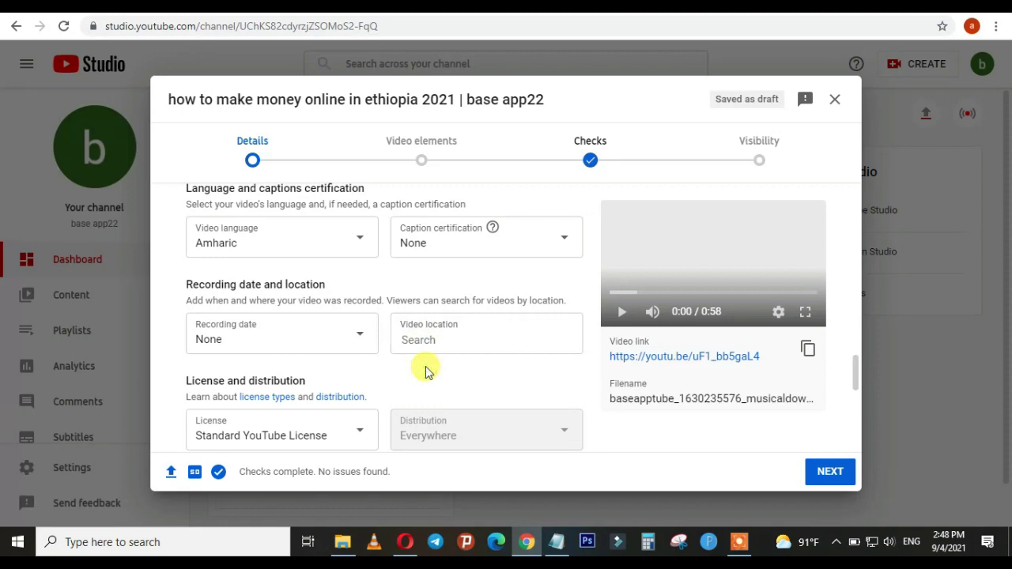
click(419, 331)
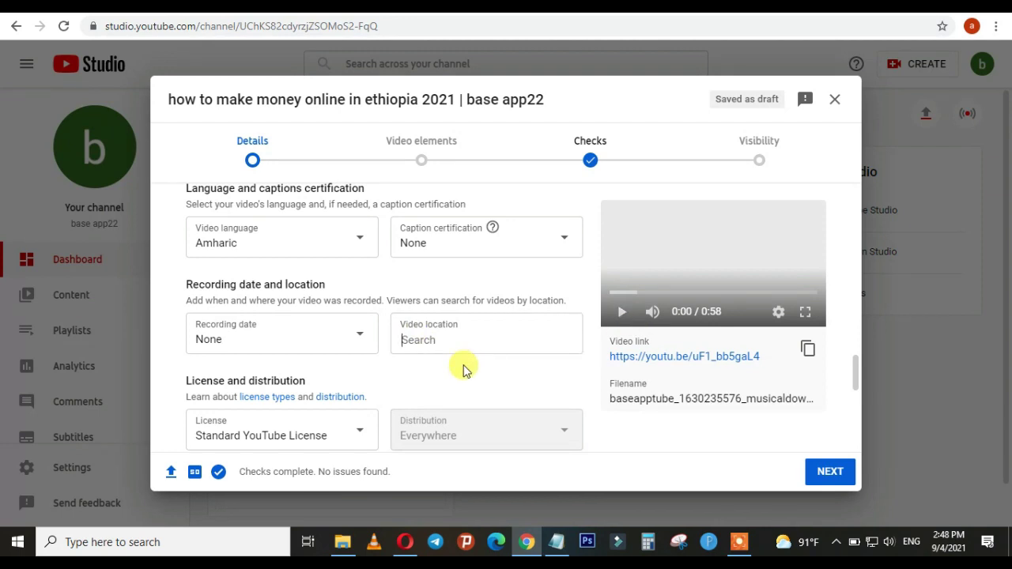
text(ethiopia)
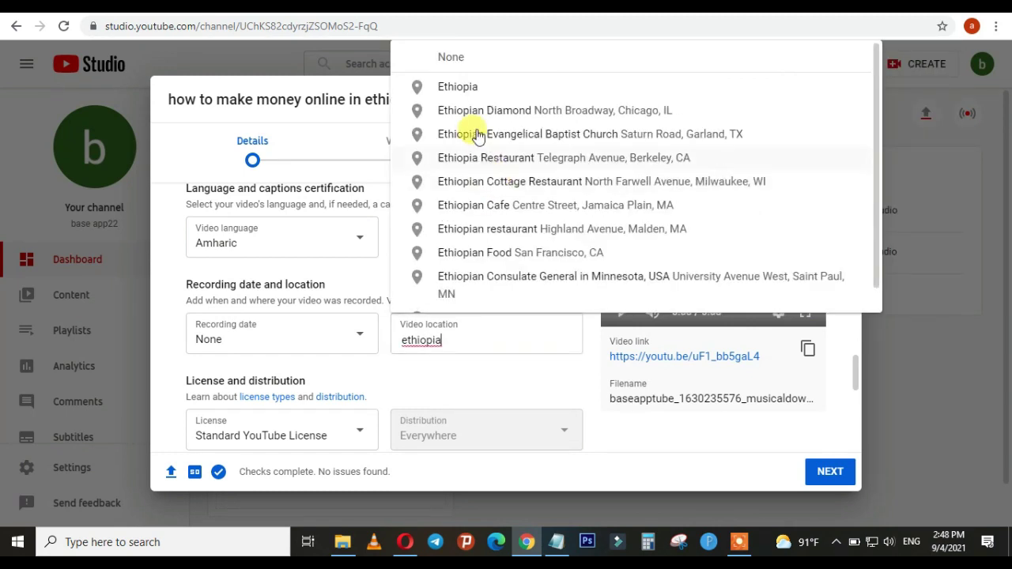
click(460, 88)
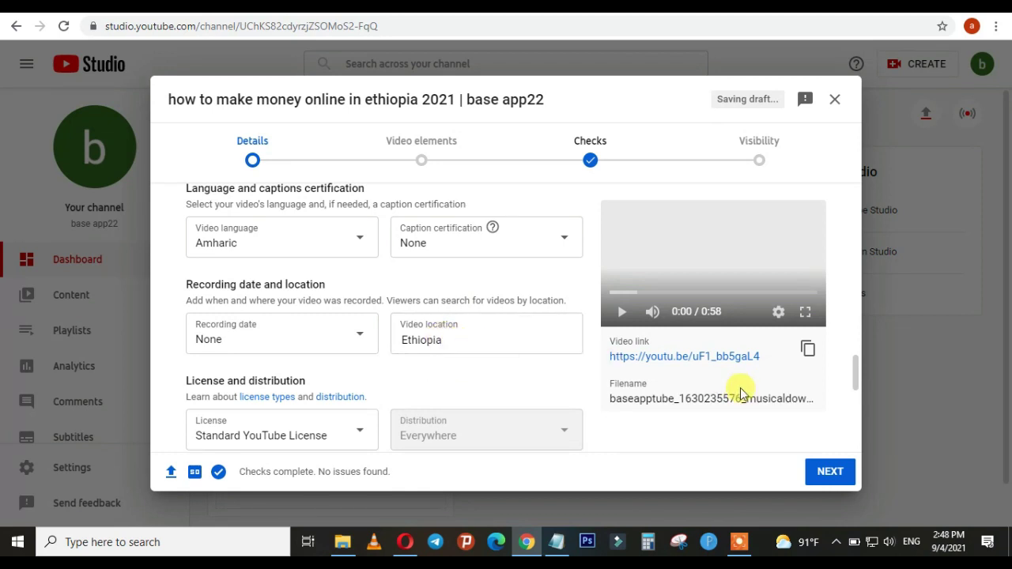
Step: Skip the optional video elements, set the video's visibility to Public and publish it
drag(854, 378, 865, 135)
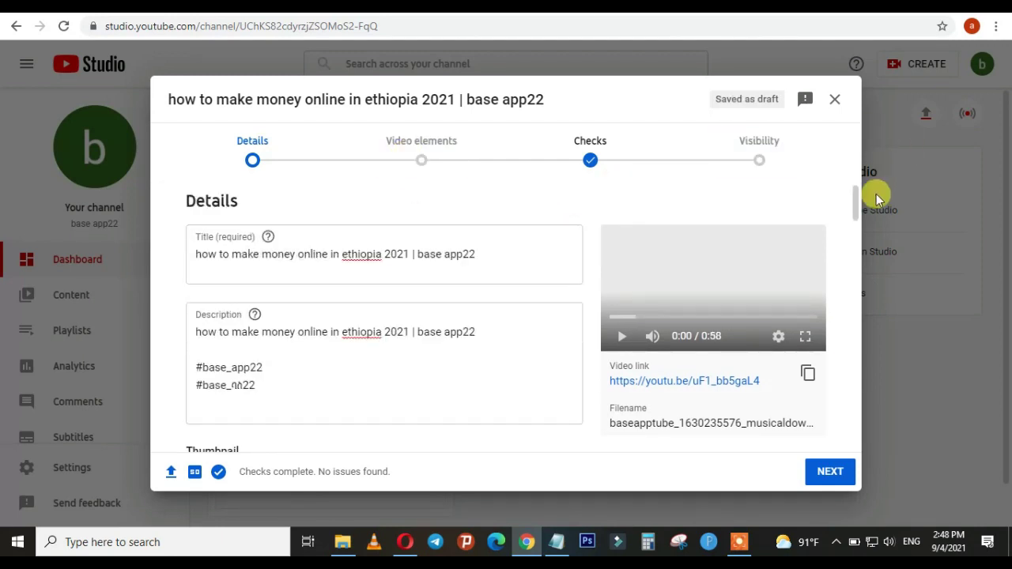
drag(856, 203, 856, 237)
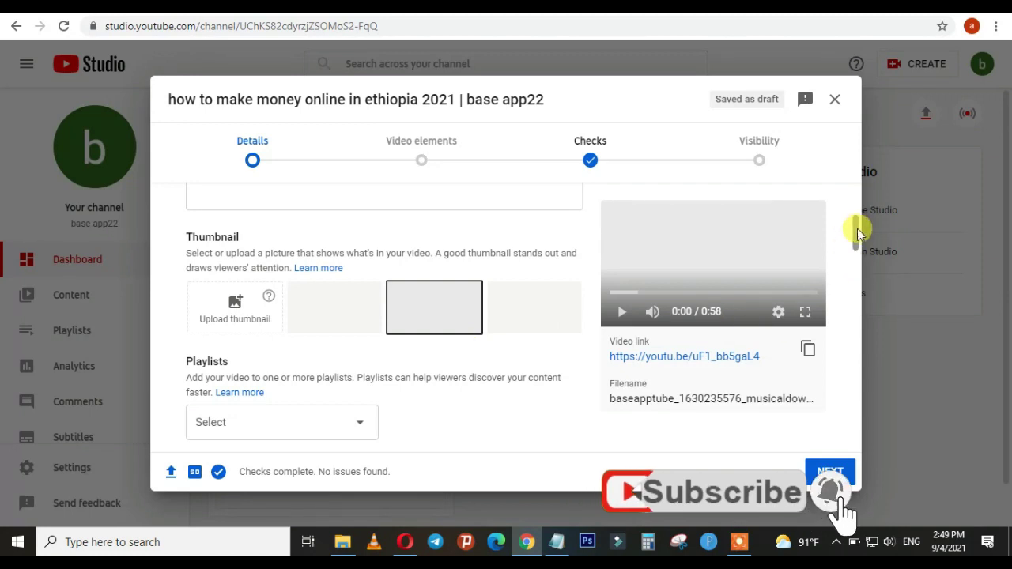
drag(859, 230, 865, 163)
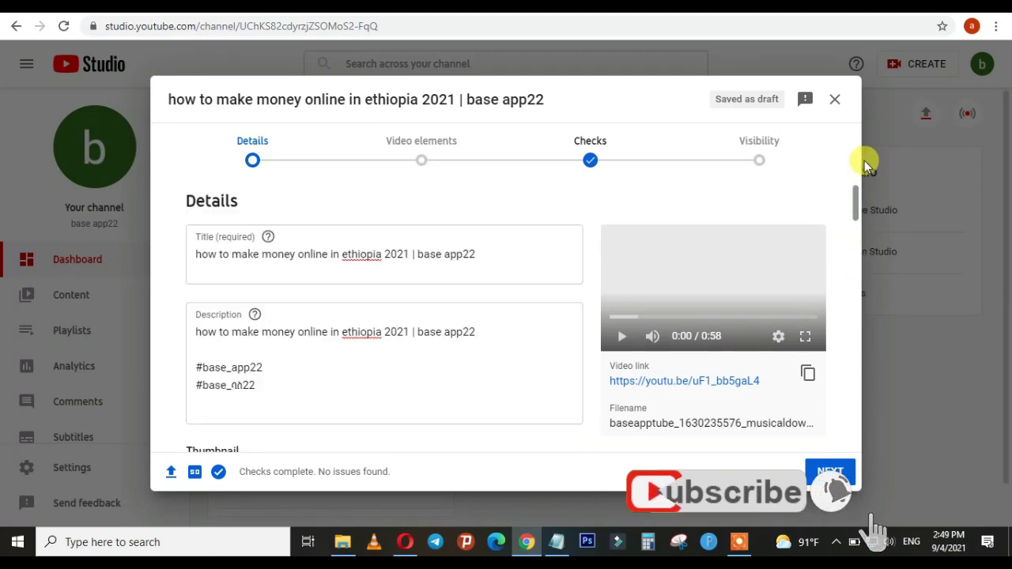
click(411, 158)
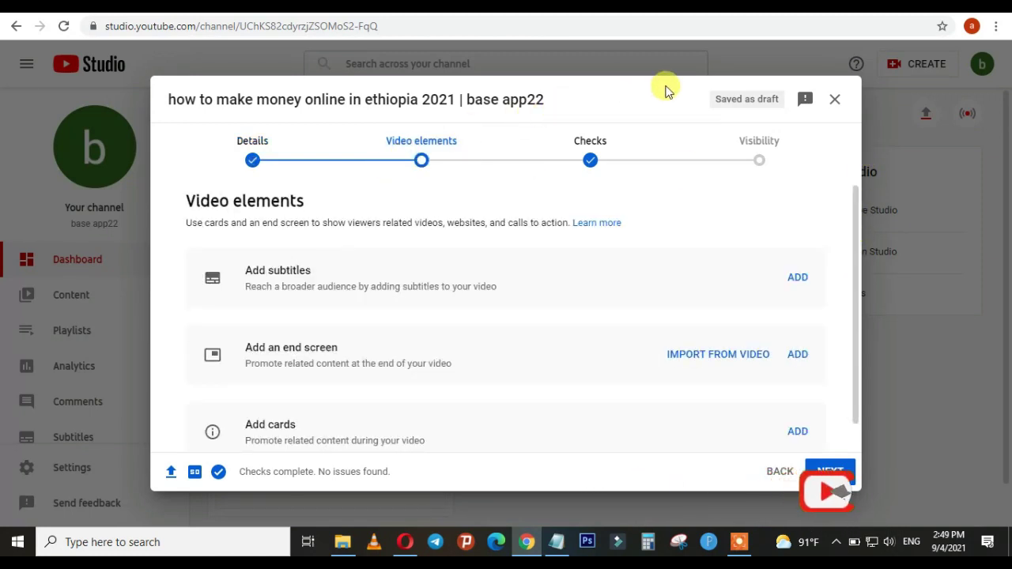
mouse_move(855, 231)
mouse_down()
mouse_move(856, 280)
mouse_move(856, 234)
mouse_up()
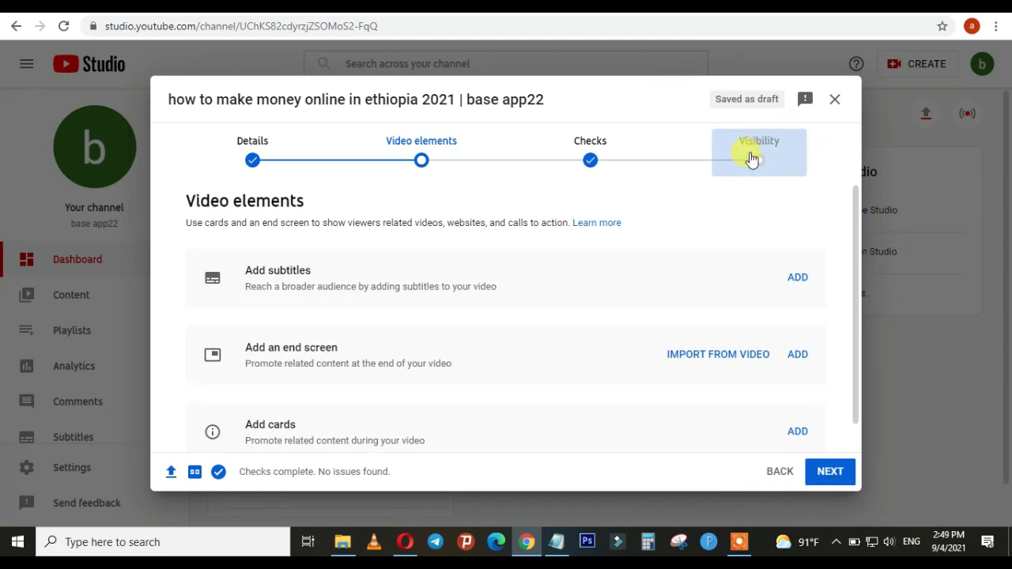
click(751, 158)
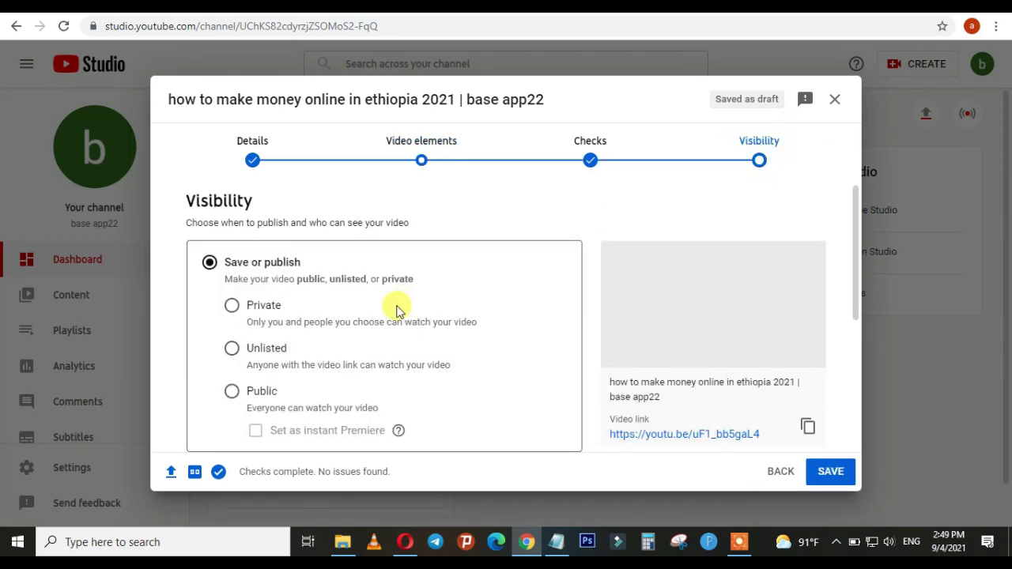
click(234, 396)
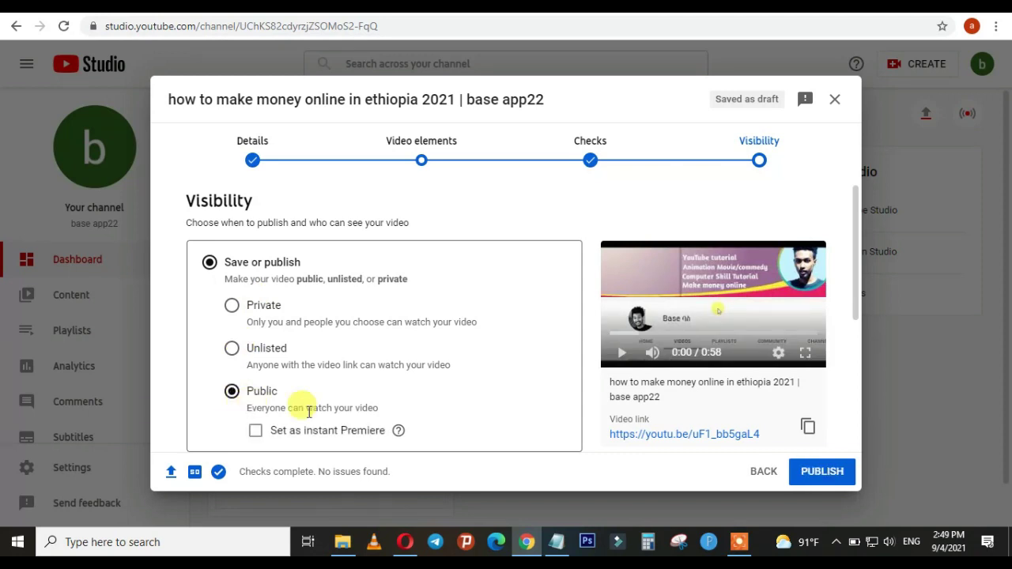
click(808, 475)
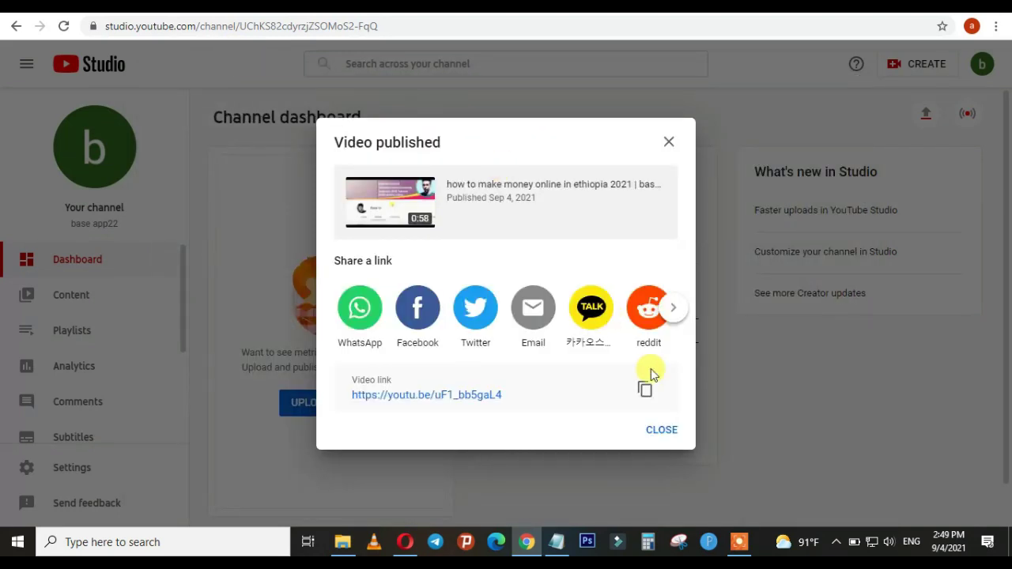
click(663, 429)
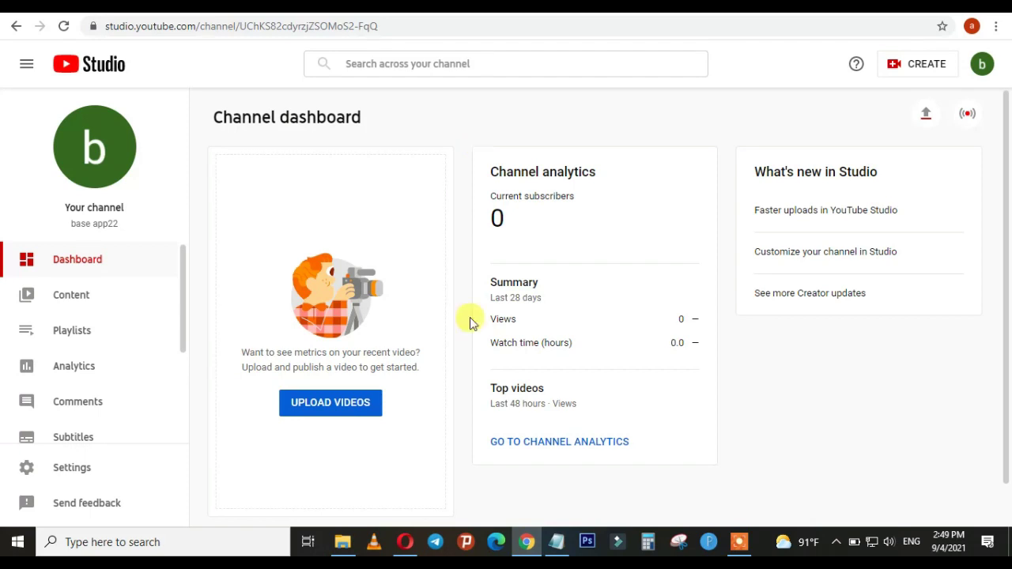
Step: Switch to the Opera browser, open YouTube in a new tab and search for "base app22"
click(402, 544)
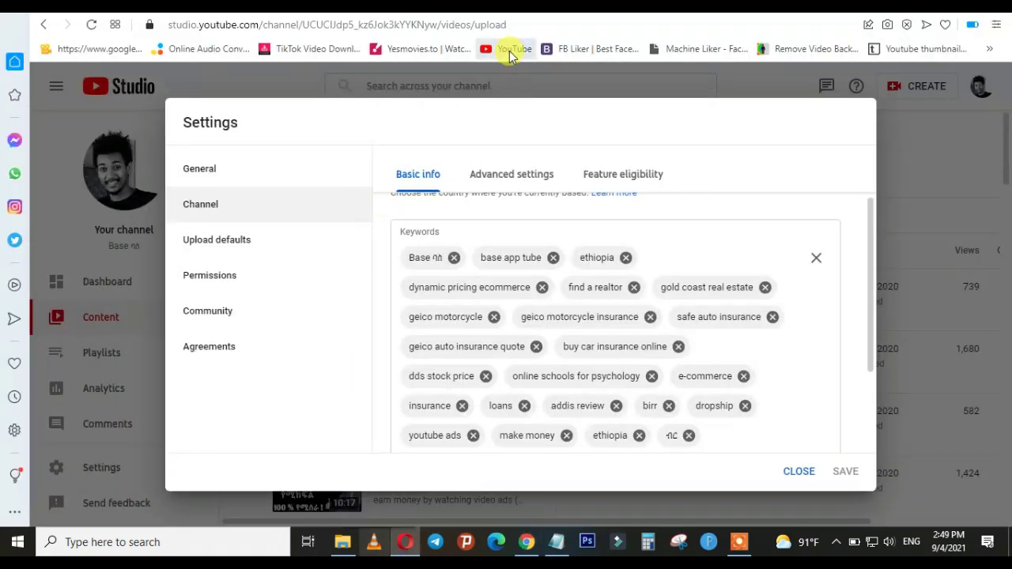
right_click(510, 54)
click(538, 84)
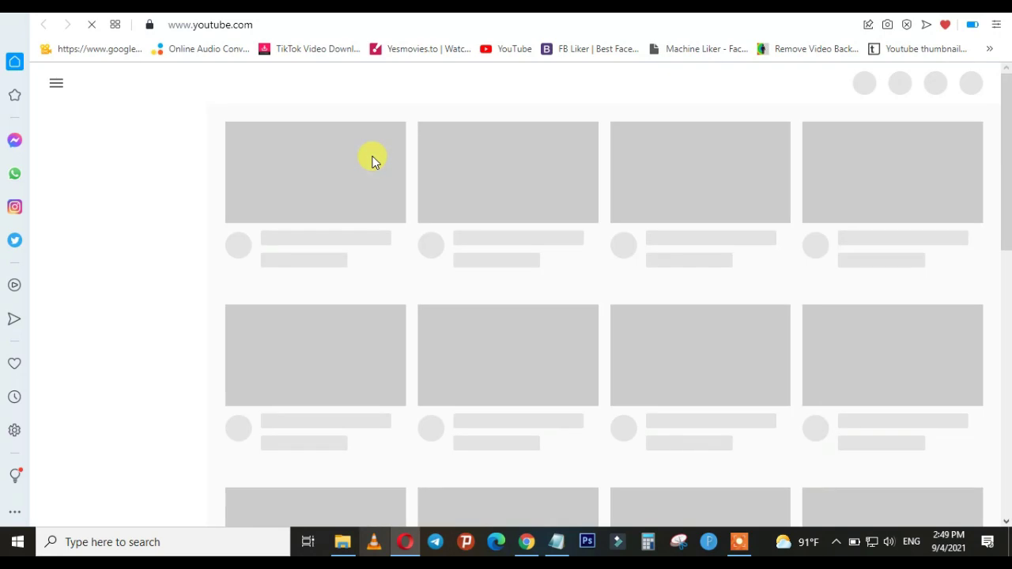
click(367, 81)
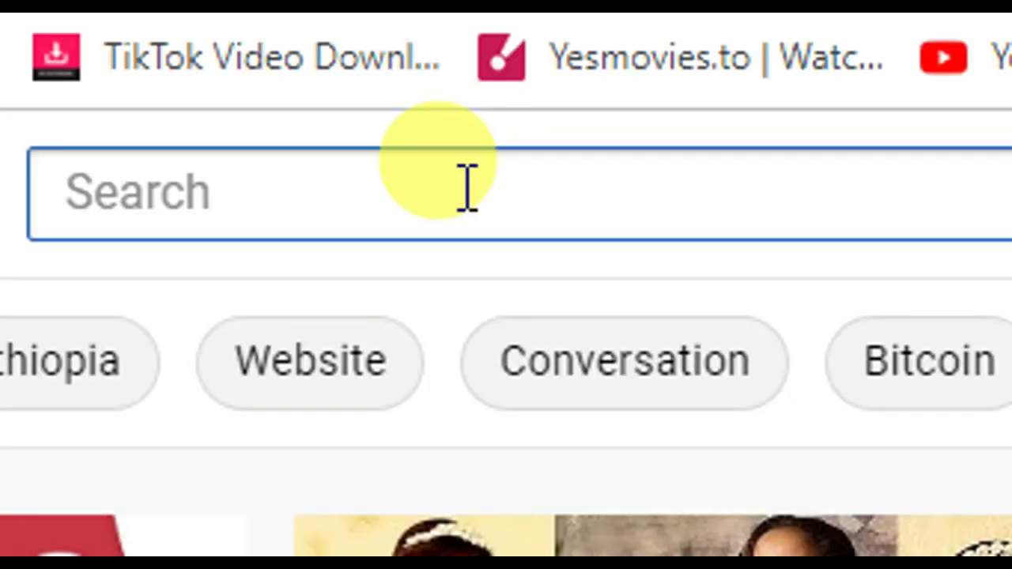
text(base app)
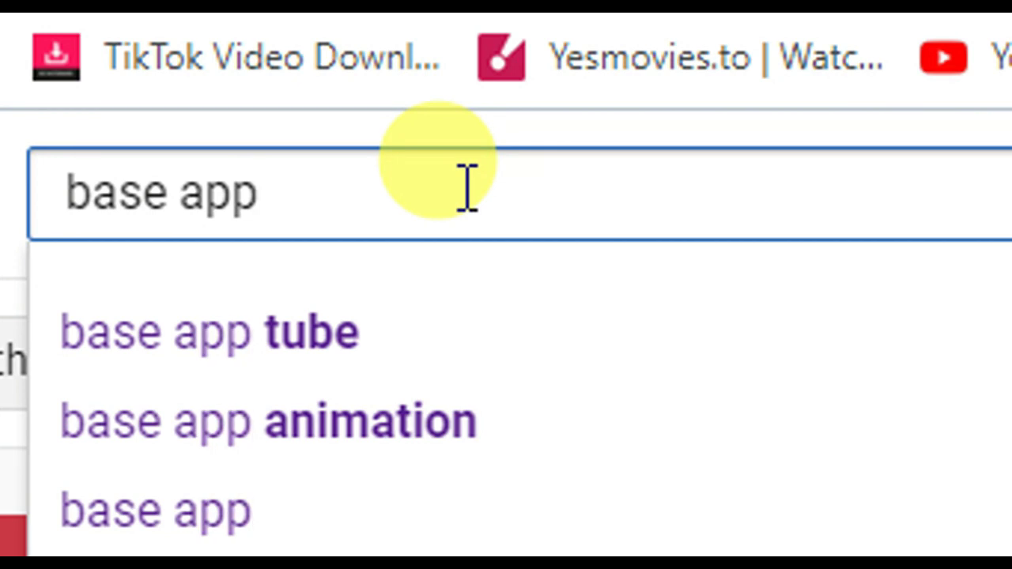
text(22)
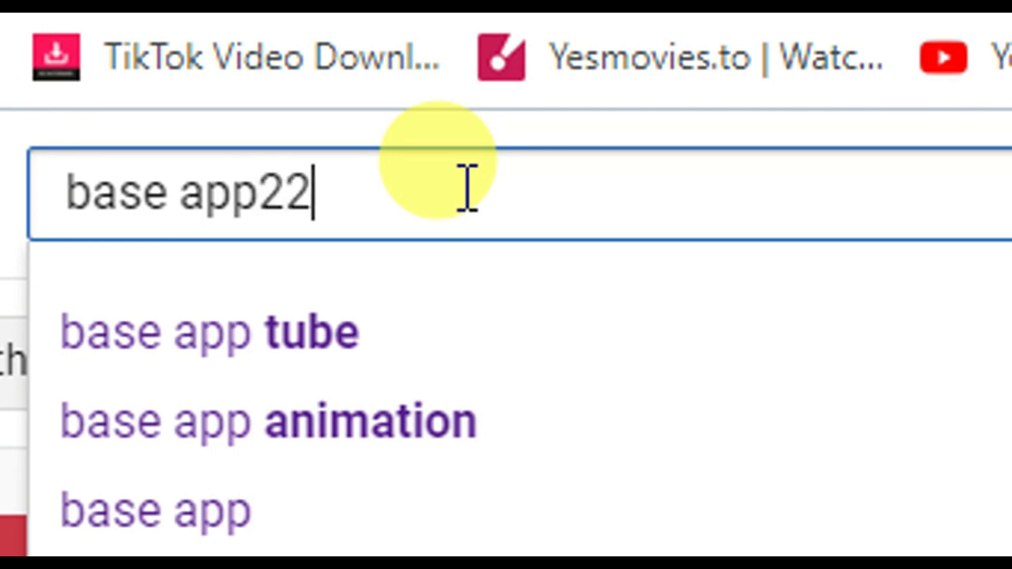
key(Return)
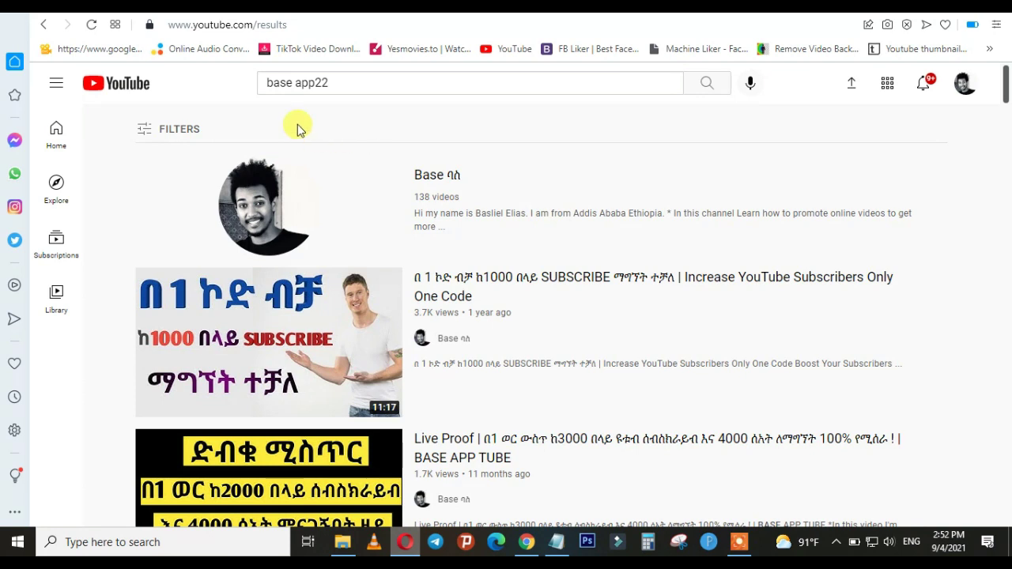
click(526, 541)
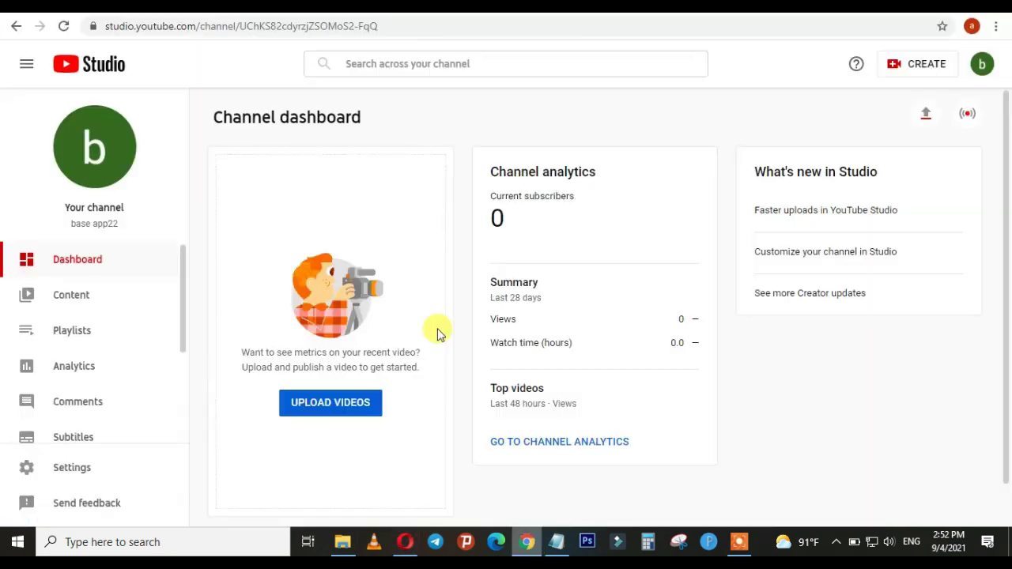
click(527, 544)
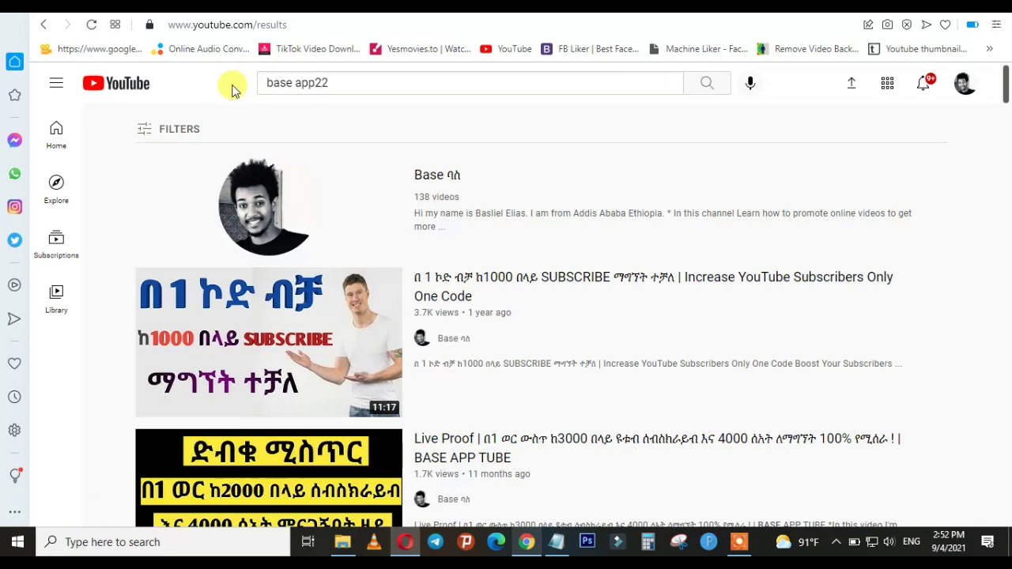
click(320, 84)
drag(328, 84, 260, 87)
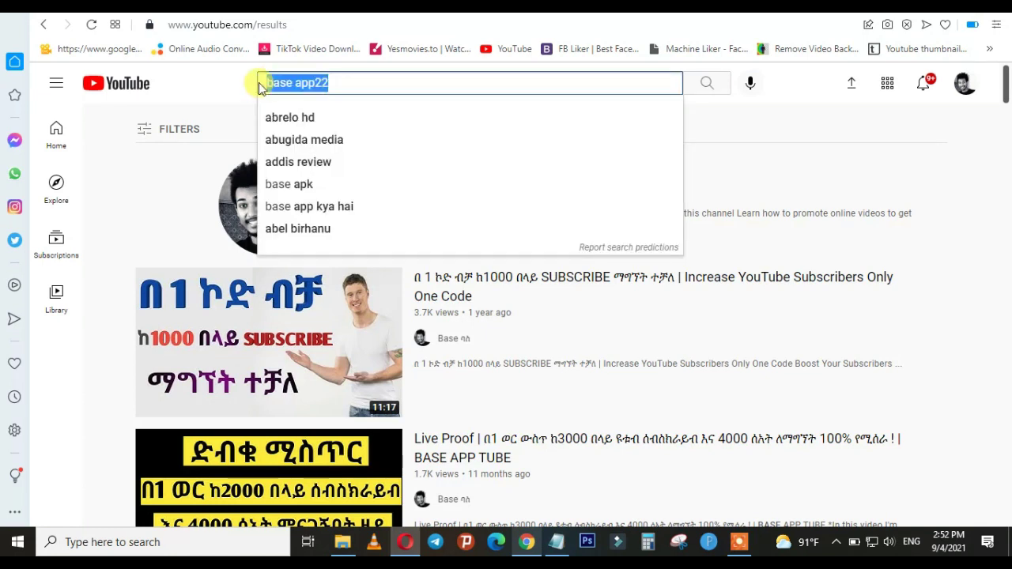
click(248, 79)
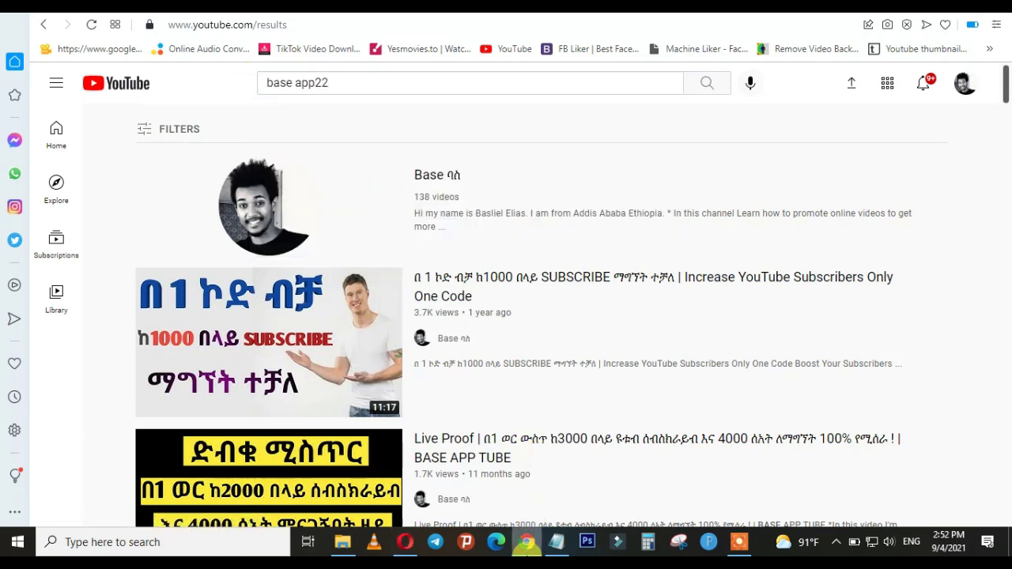
Step: Switch to YouTube Studio in Chrome, show the channel's uploaded videos and dismiss the tip about video details
click(526, 545)
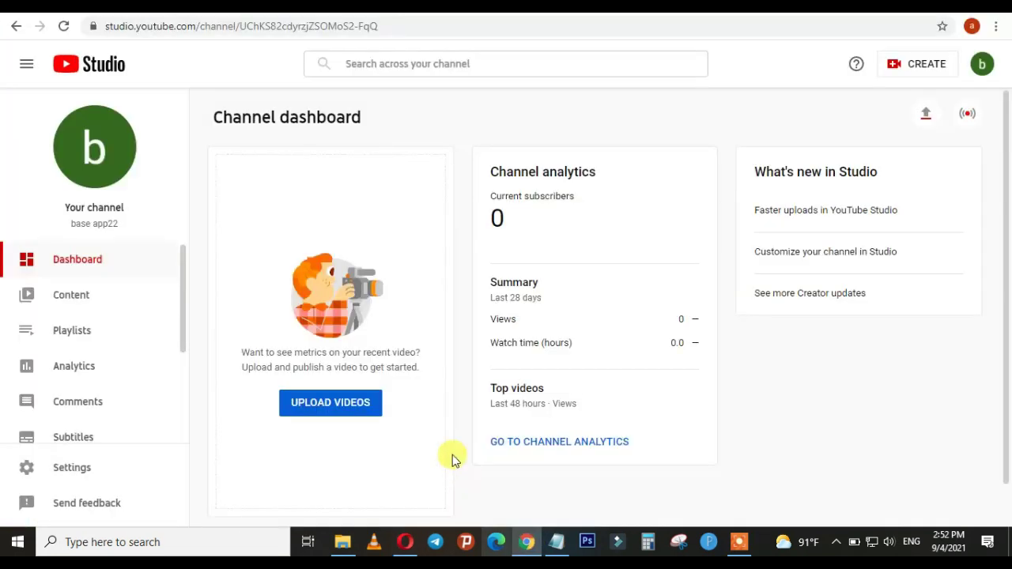
click(78, 307)
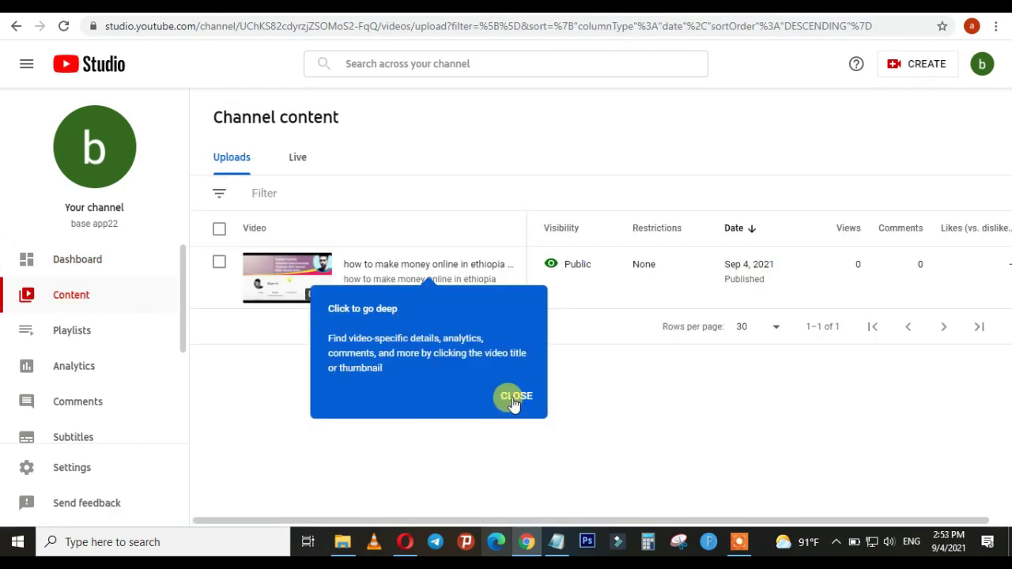
click(512, 403)
click(261, 145)
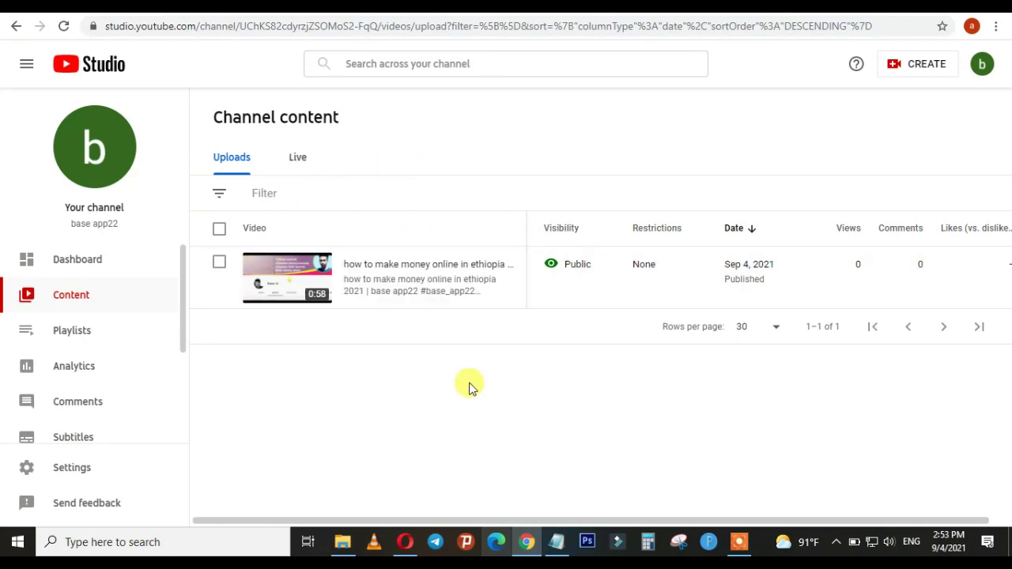
Step: Switch back to YouTube in Opera and search for "how to make money online in ethiopia 2021" using the suggested query
click(525, 545)
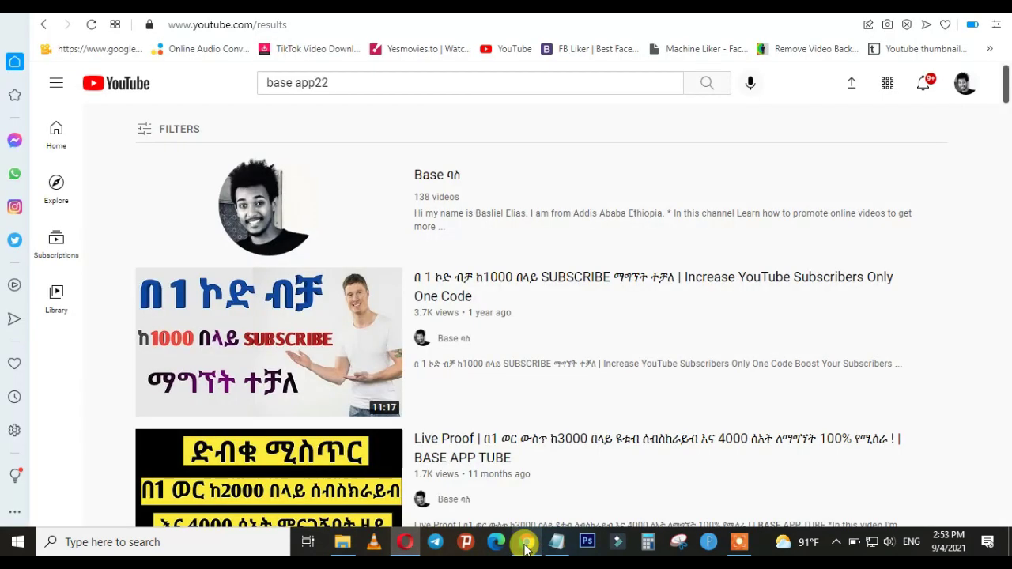
click(334, 84)
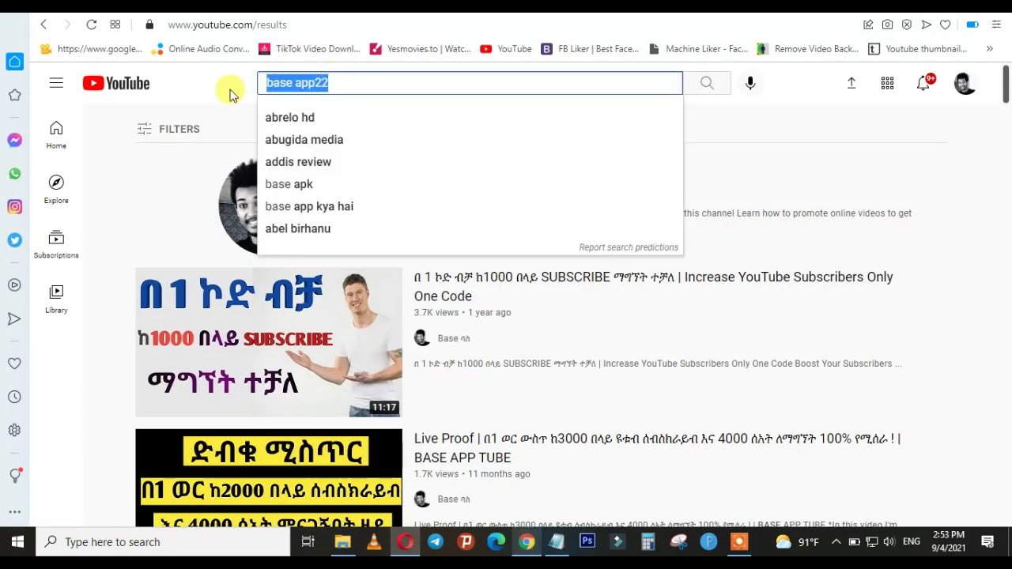
text(how)
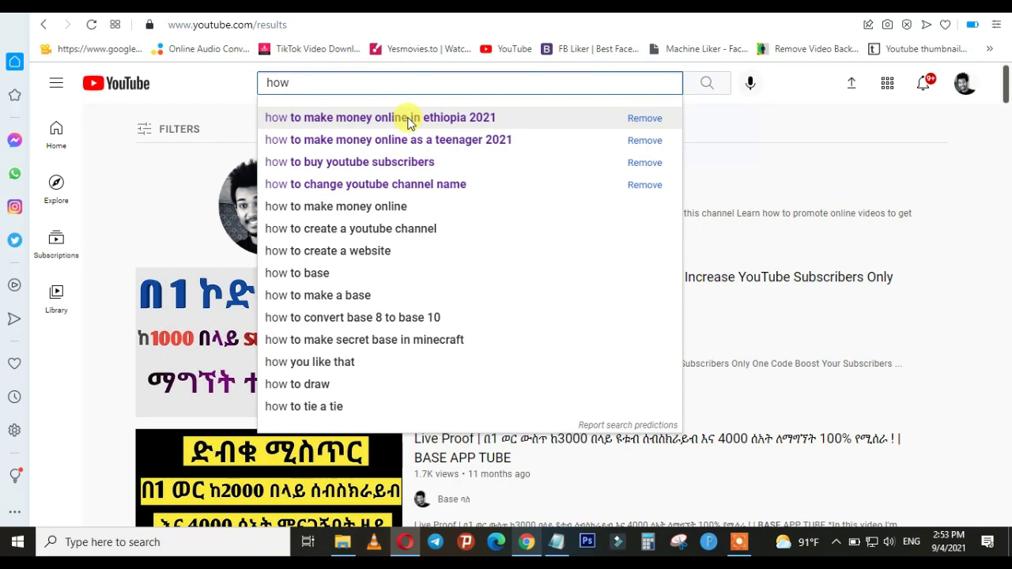
click(385, 122)
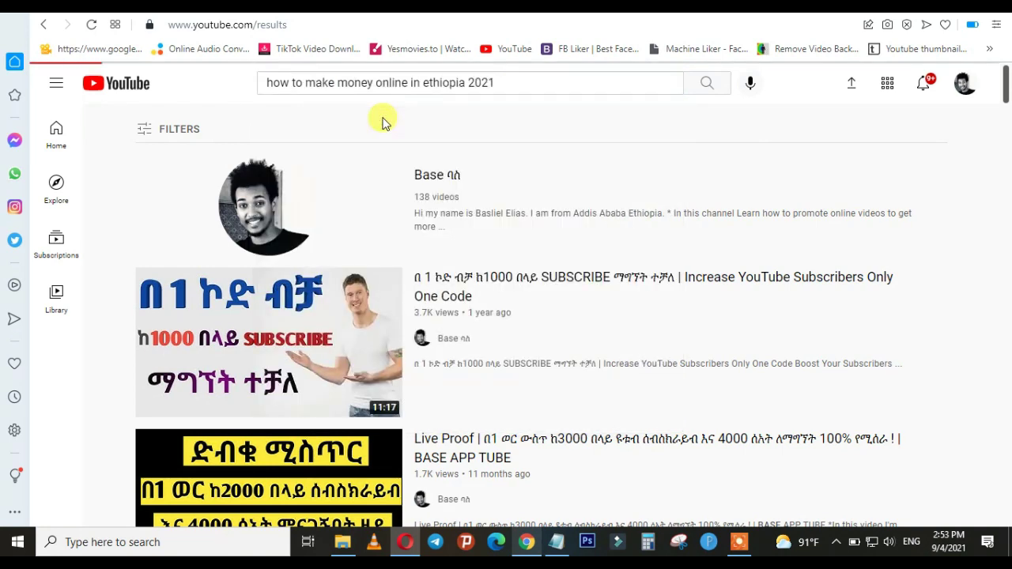